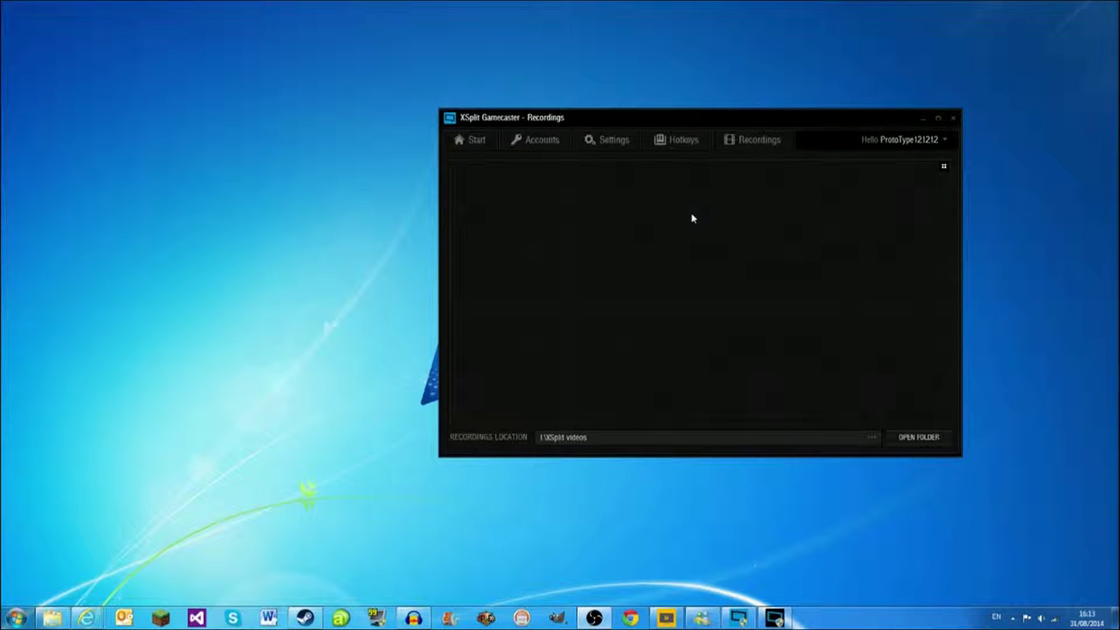
# Move the Gamecaster window left and show the Start page's three getting-started steps.
pyautogui.moveTo(669, 122); pyautogui.dragTo(611, 152)
pyautogui.click(414, 170)
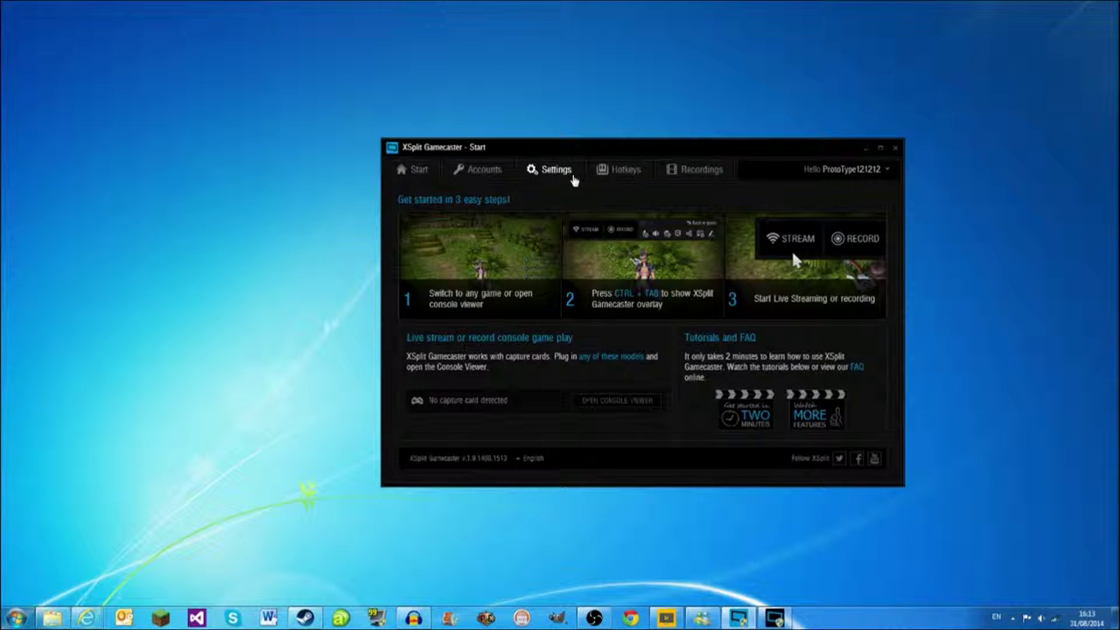
pyautogui.moveTo(587, 153); pyautogui.dragTo(492, 144)
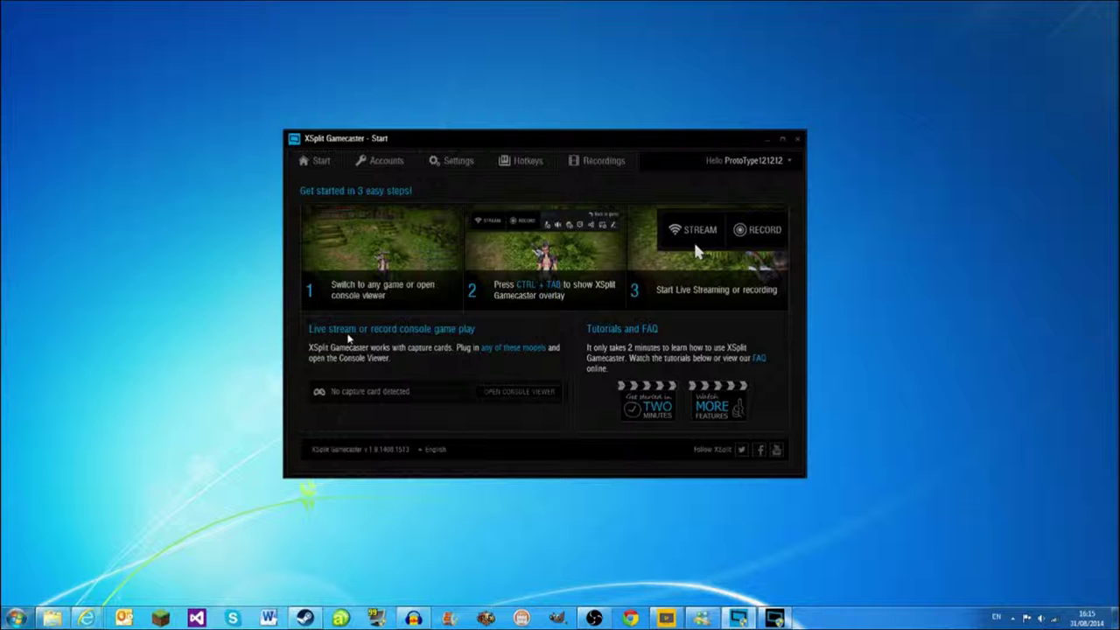
# Show the Accounts page with Twitch, YouTube and Twitter authorized.
pyautogui.click(383, 163)
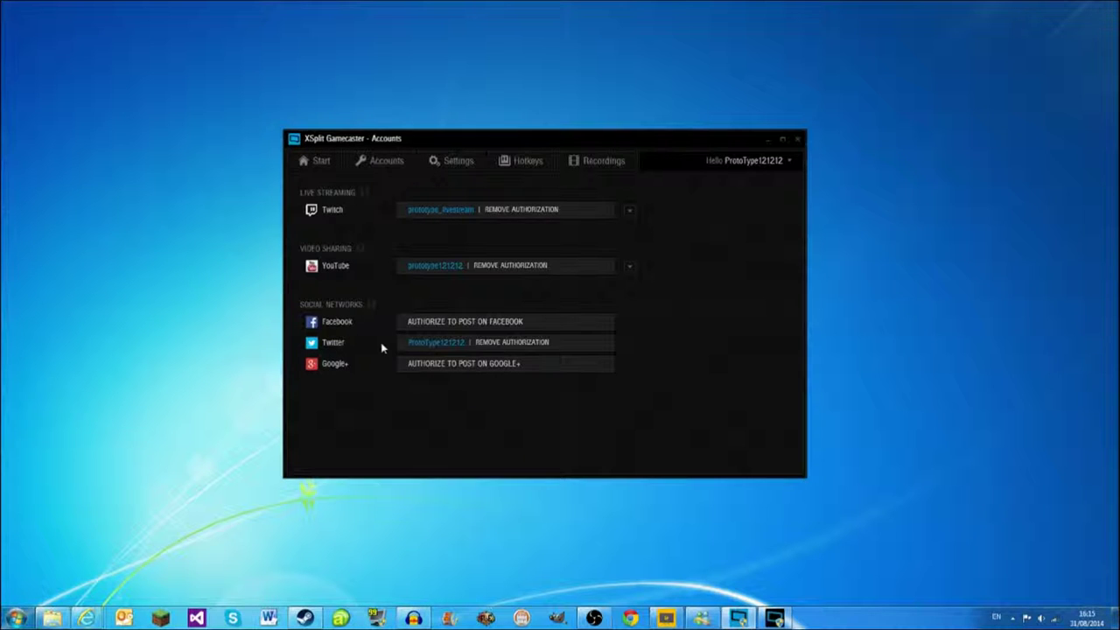
# On the Settings page, choose 1080p Full HD for recording and 720p HD for streaming.
pyautogui.click(453, 168)
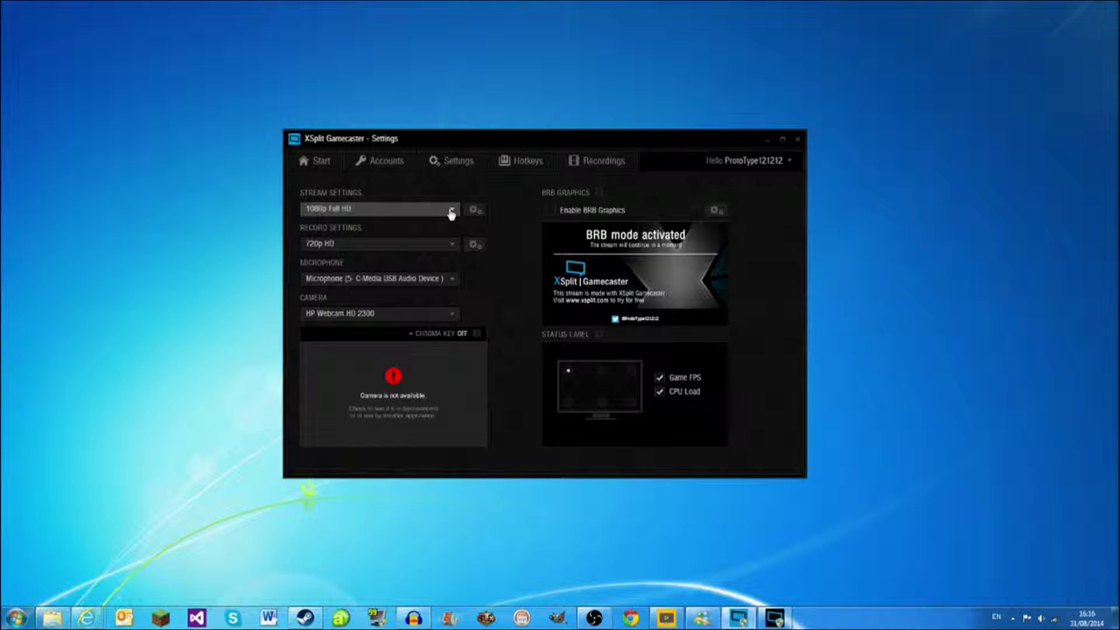
pyautogui.click(454, 243)
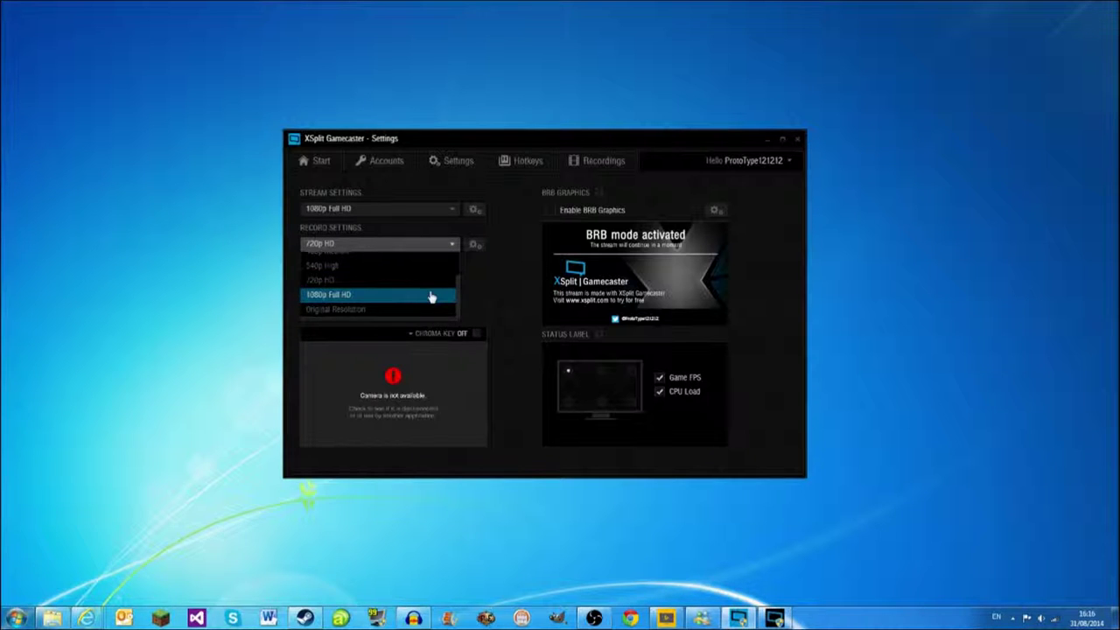
pyautogui.click(431, 296)
pyautogui.click(451, 211)
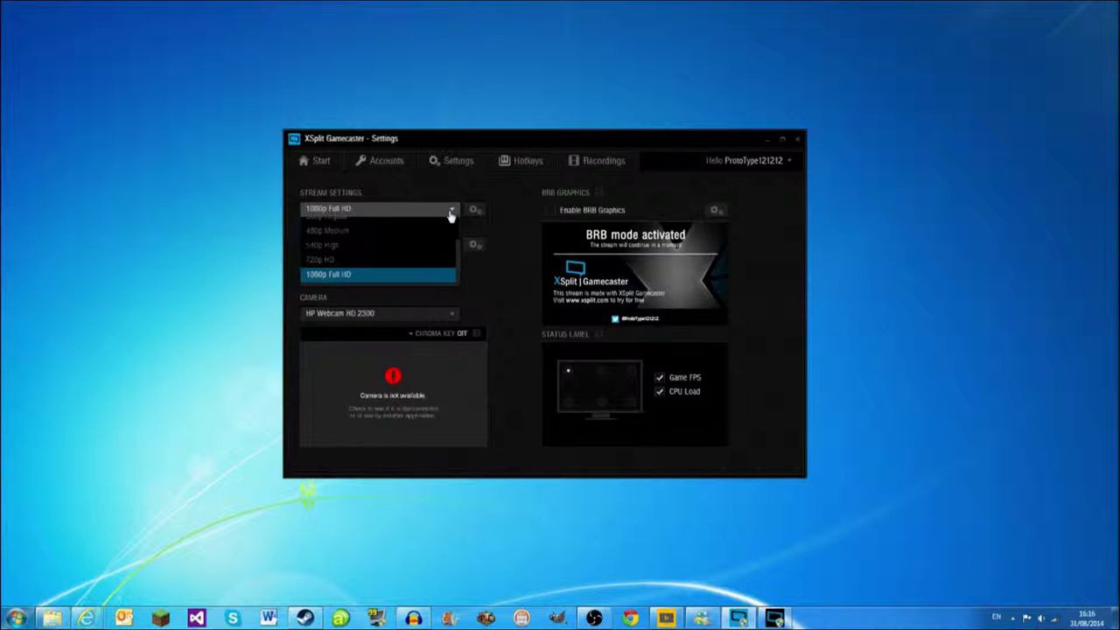
pyautogui.click(437, 260)
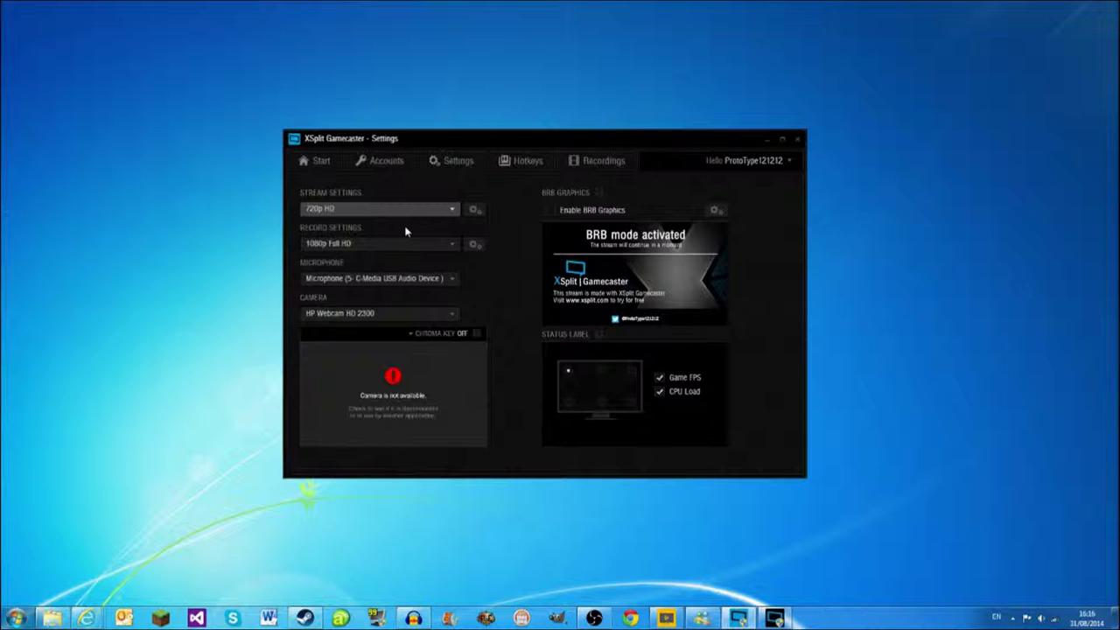
pyautogui.click(472, 210)
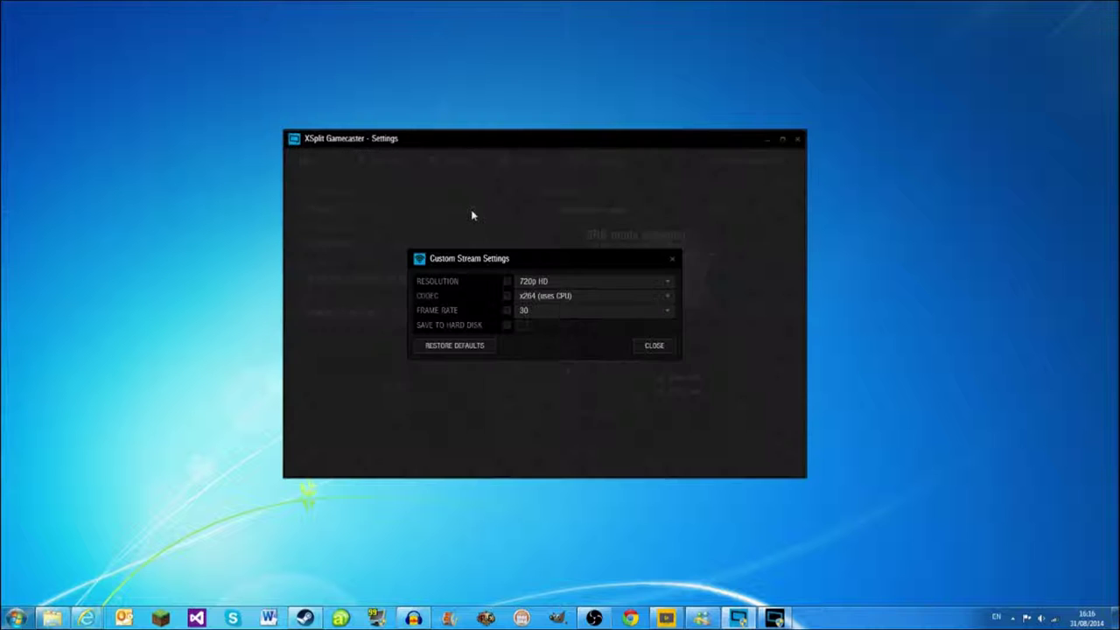
pyautogui.click(652, 282)
pyautogui.scroll(2, 637, 297)
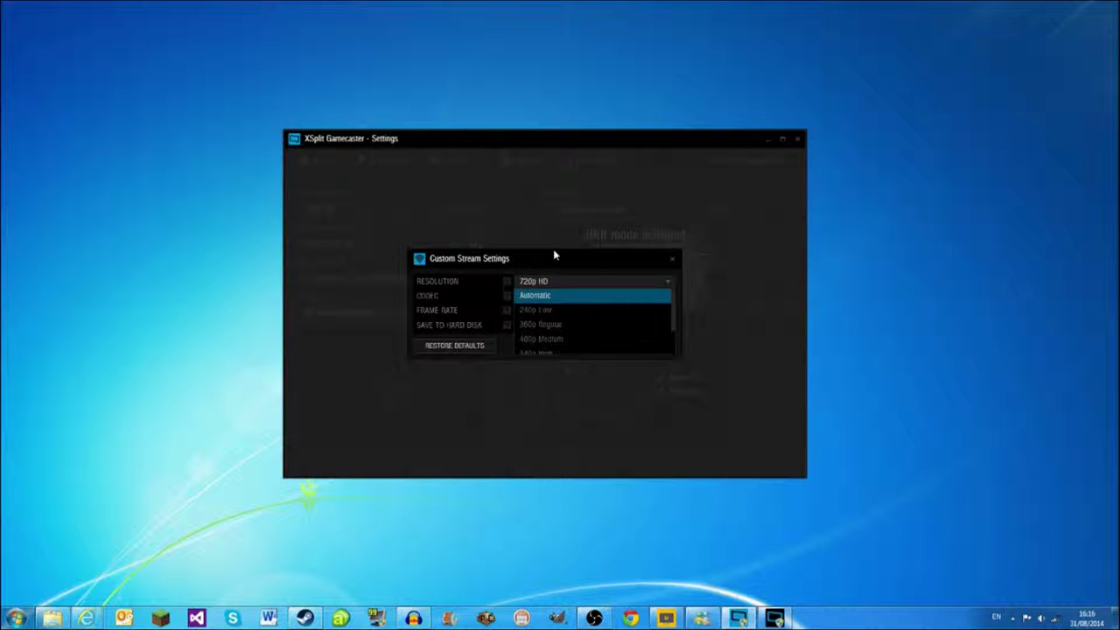
pyautogui.click(556, 222)
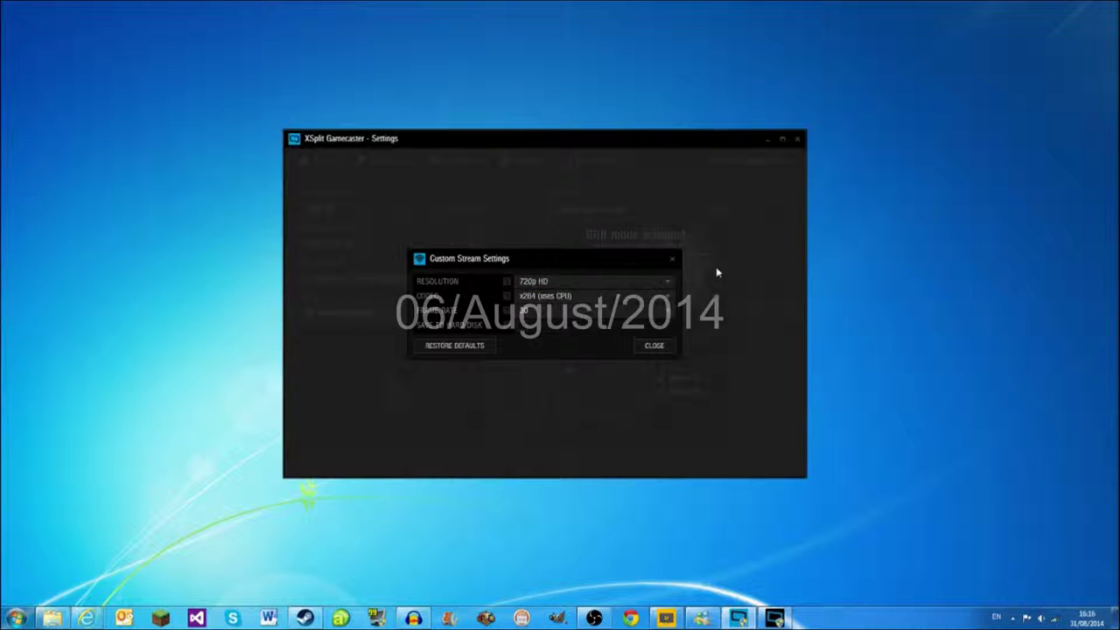
# Tick Enable BRB Graphics and open the BRB Graphics Editor from its gear icon.
pyautogui.click(654, 346)
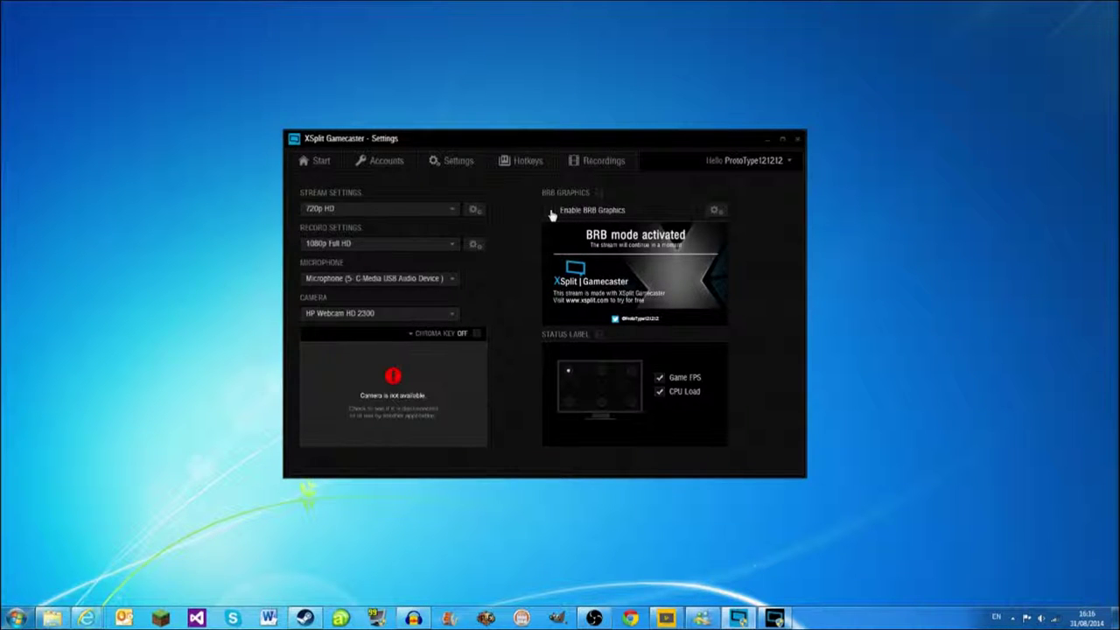
pyautogui.click(551, 212)
pyautogui.click(385, 160)
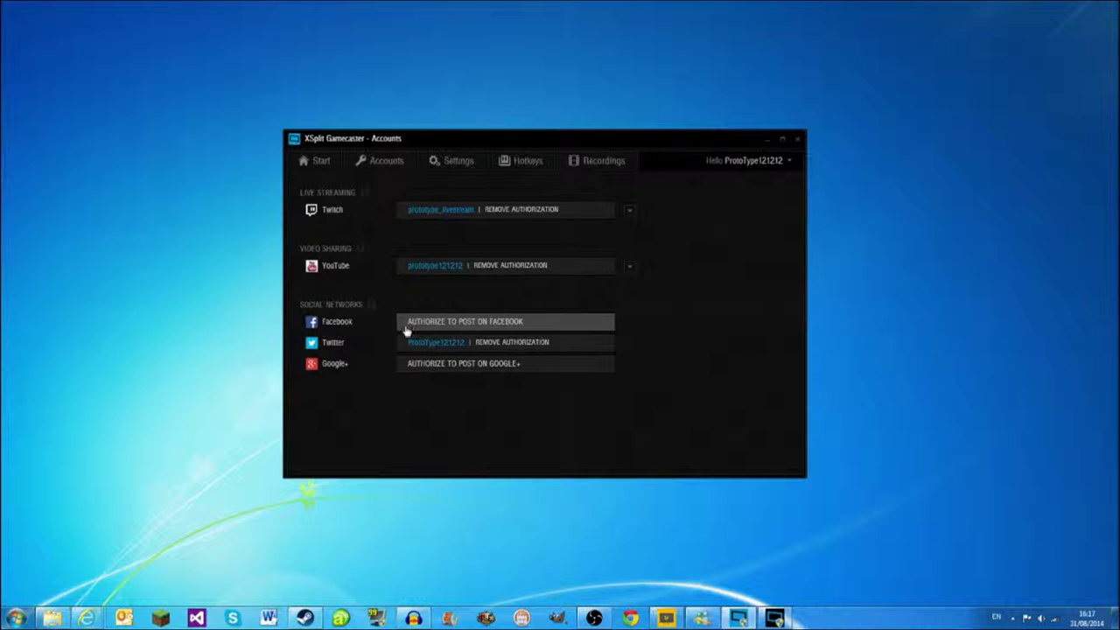
pyautogui.click(470, 164)
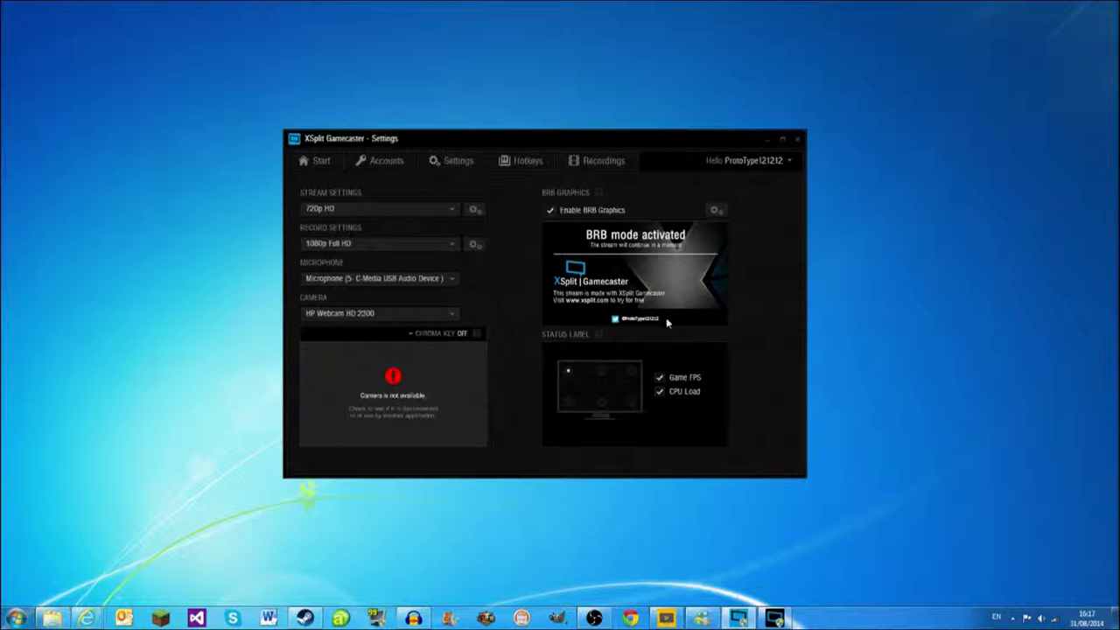
pyautogui.click(716, 210)
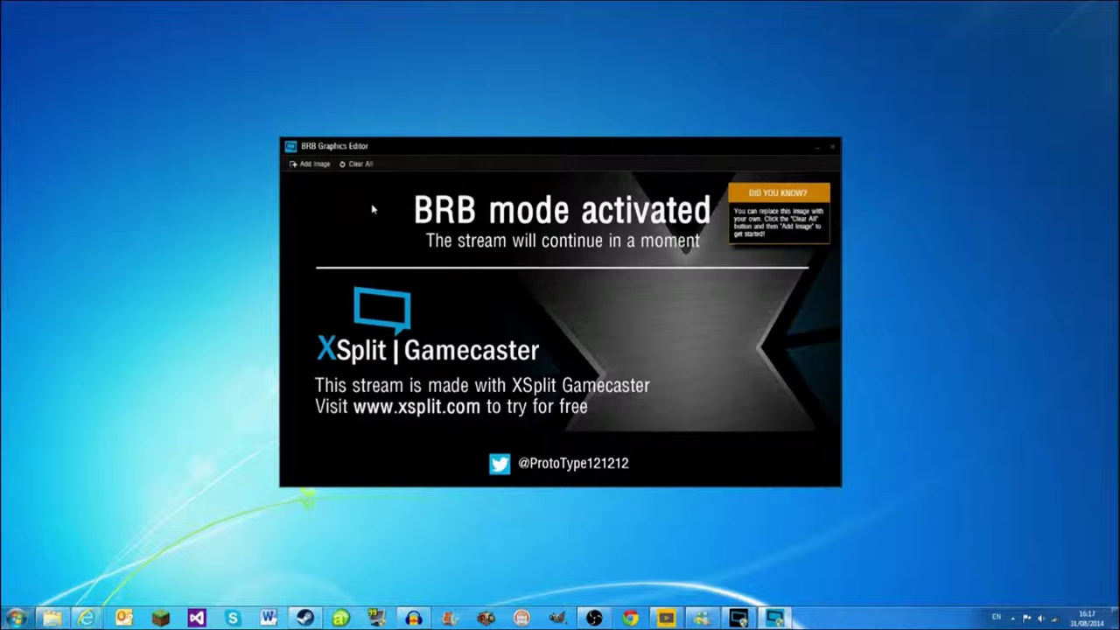
# Cancel adding a new image and close the editor, keeping the default 'BRB mode activated' image.
pyautogui.click(305, 168)
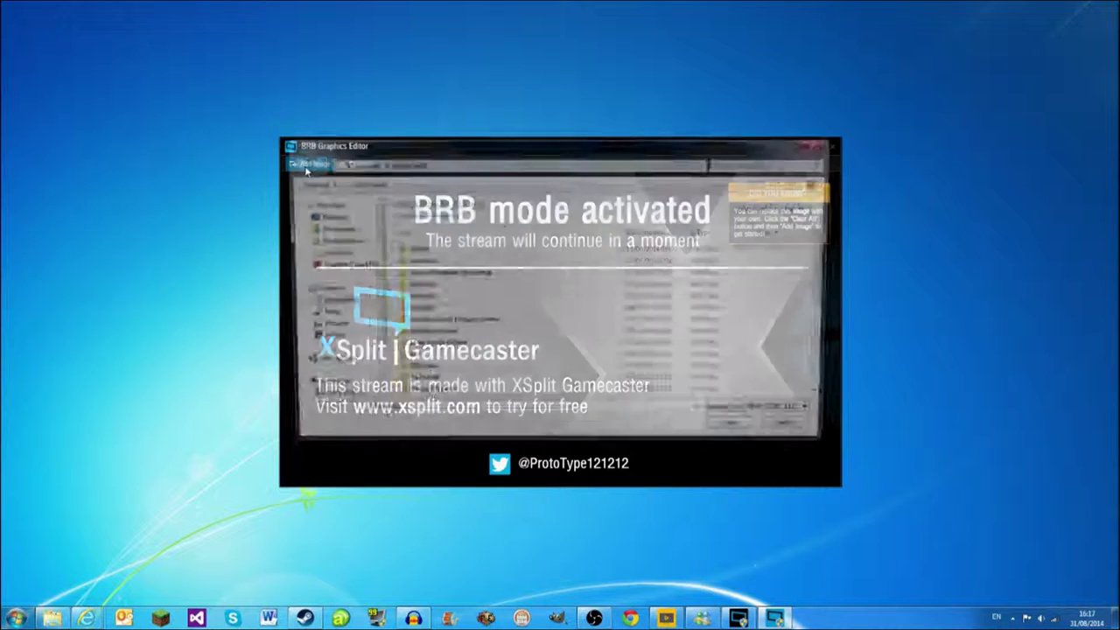
pyautogui.click(823, 143)
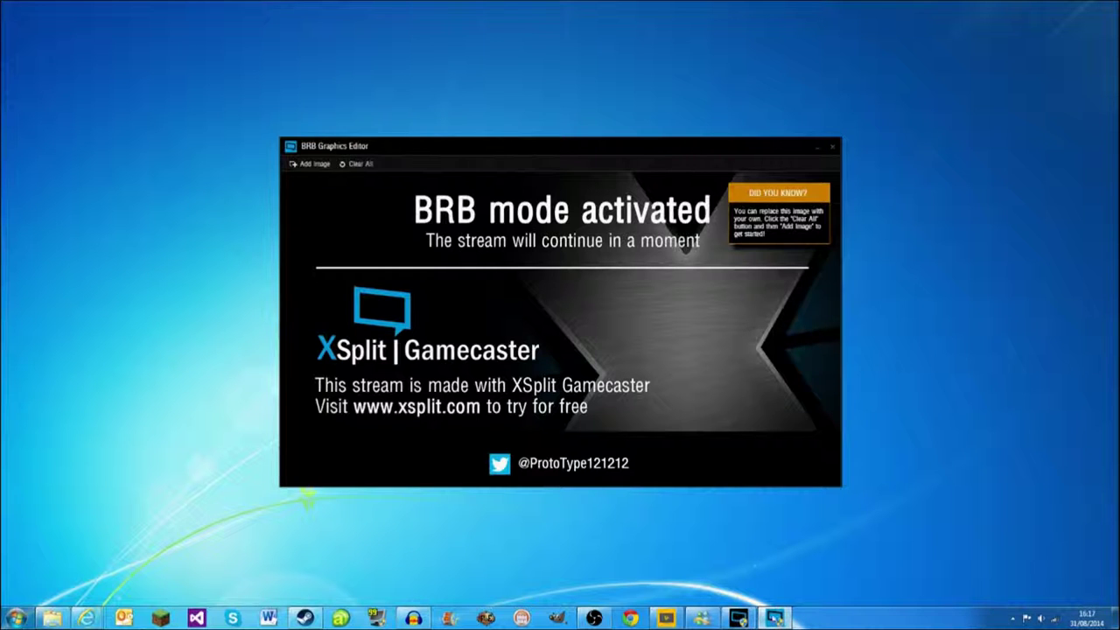
pyautogui.click(833, 147)
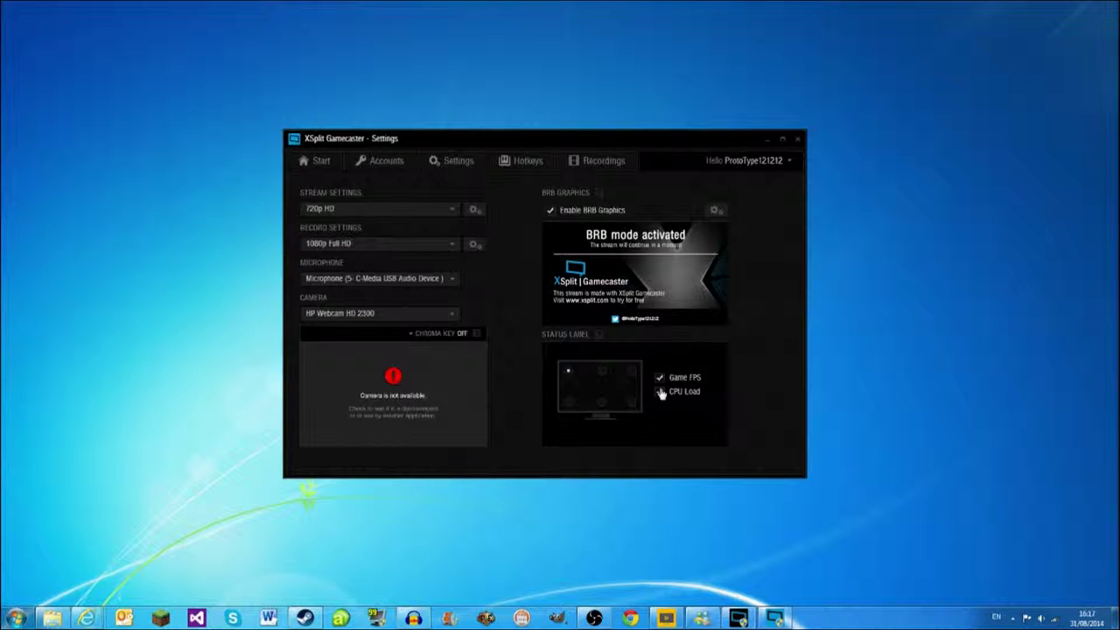
# Keep CPU Load on the Game FPS status label at top-left, then view the Hotkeys page.
pyautogui.click(660, 393)
pyautogui.click(660, 392)
pyautogui.click(602, 373)
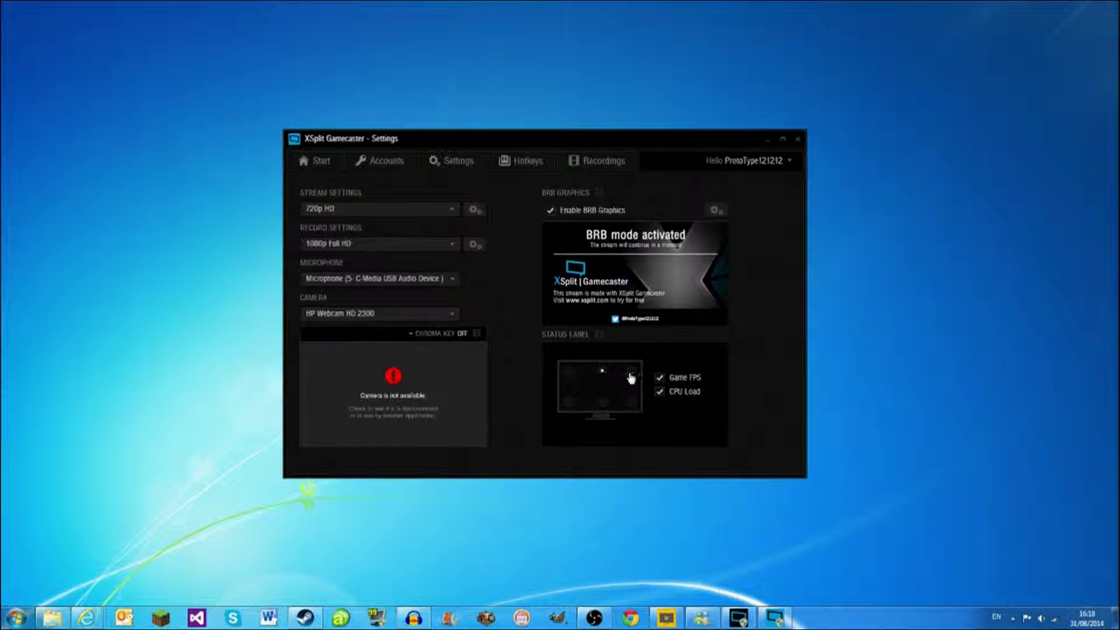
pyautogui.click(569, 372)
pyautogui.click(630, 402)
pyautogui.click(567, 405)
pyautogui.click(570, 373)
pyautogui.click(526, 166)
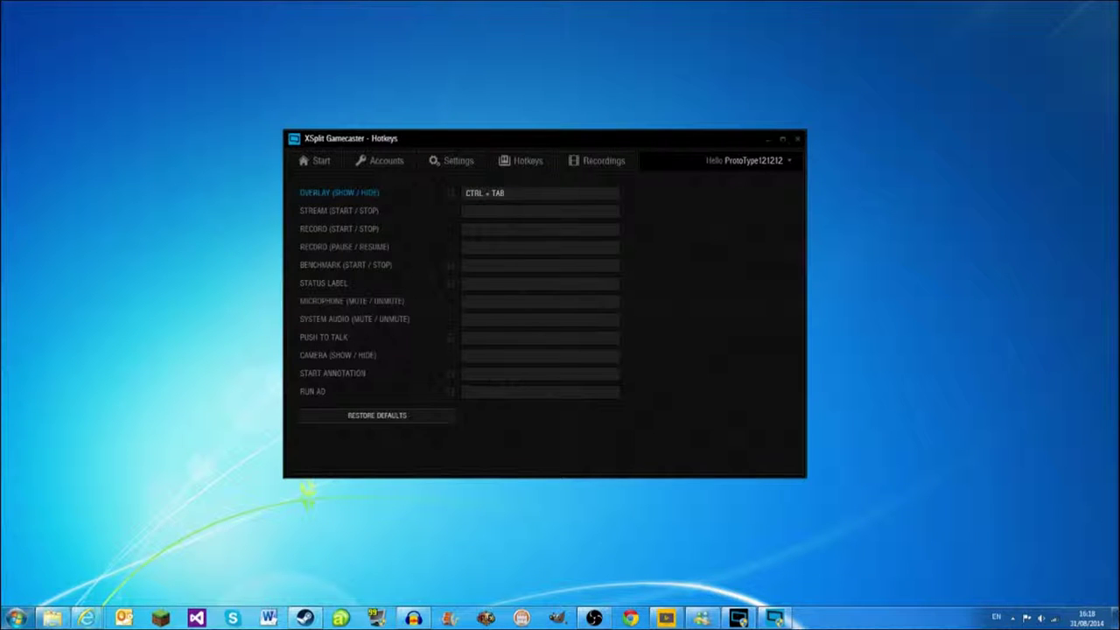
# Bind F9 to Record start/stop, clear it again, and return to the Start page.
pyautogui.click(479, 229)
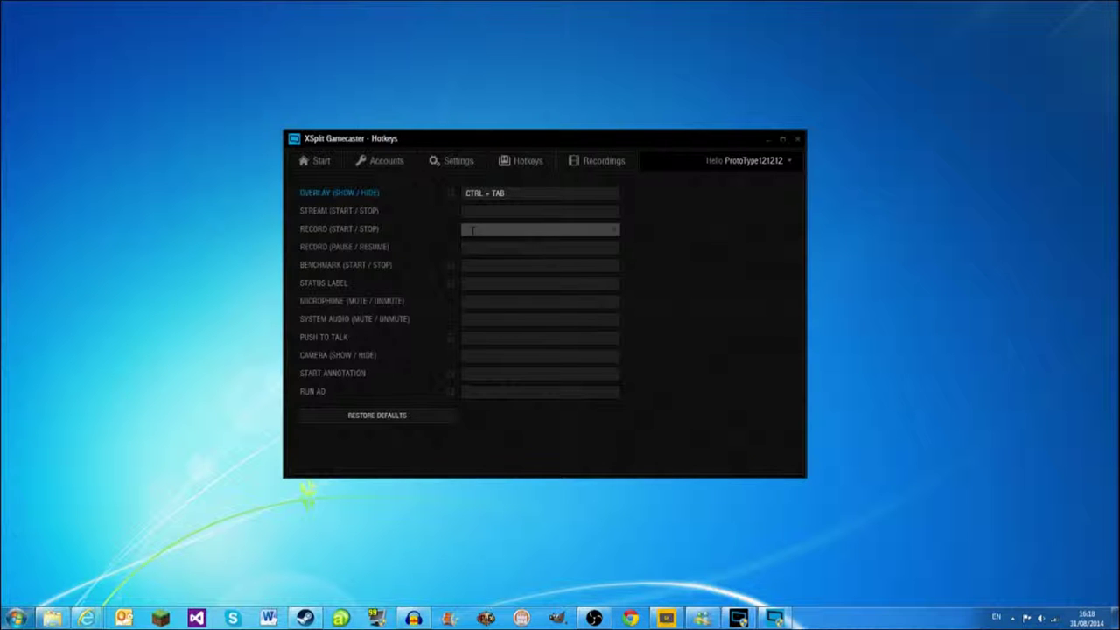
pyautogui.press('F9')
pyautogui.click(655, 262)
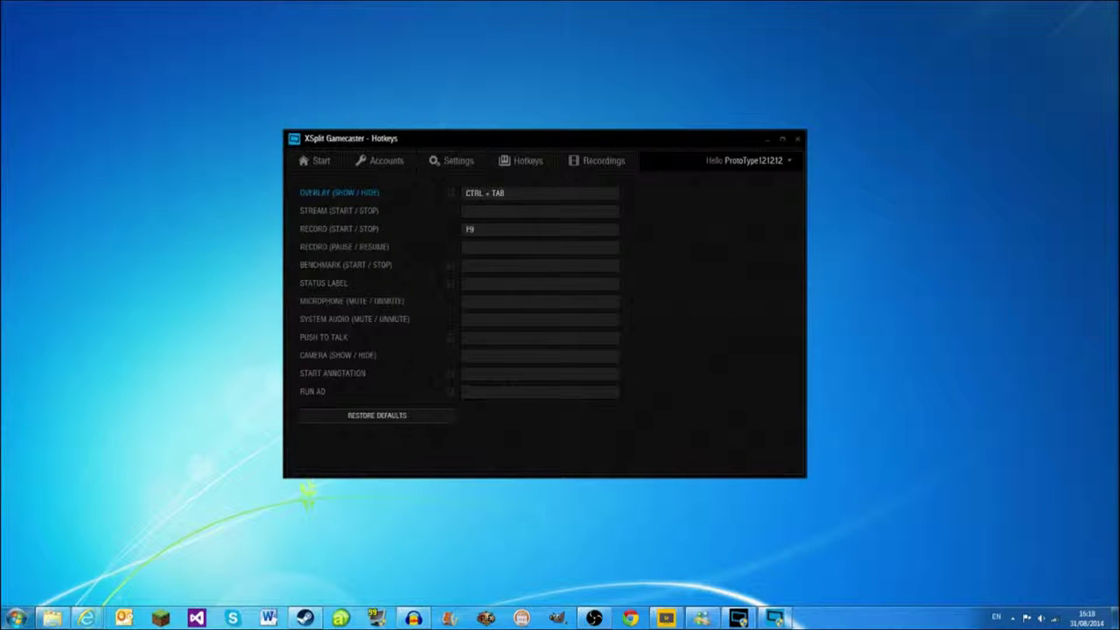
pyautogui.moveTo(615, 231)
pyautogui.press('BackSpace')
pyautogui.click(320, 160)
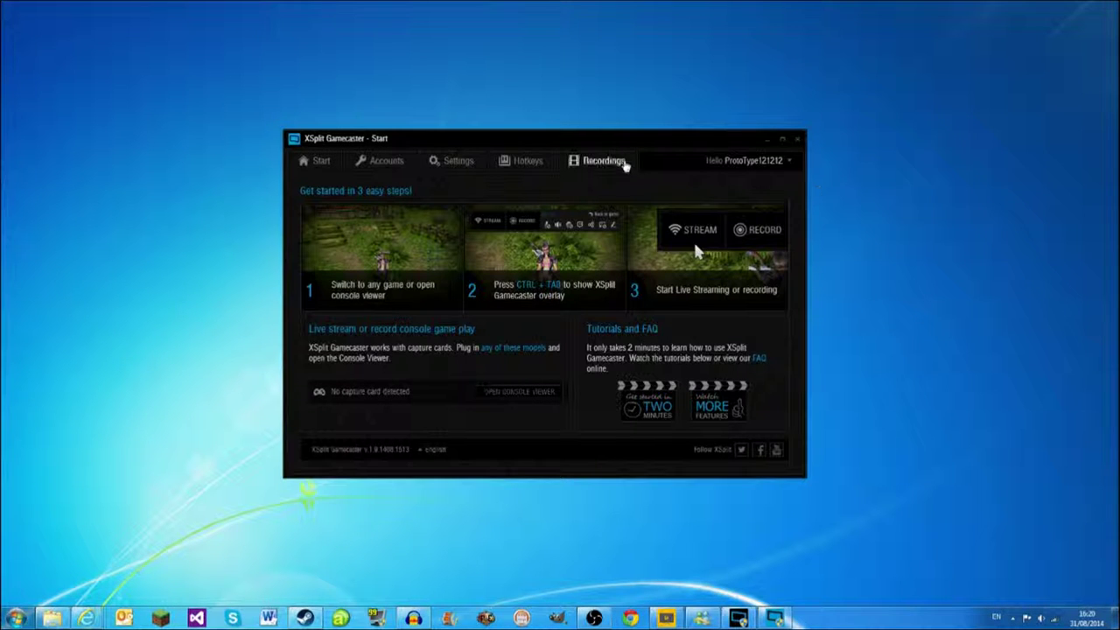
# Drag the Gamecaster window slightly up and to the left.
pyautogui.moveTo(611, 141); pyautogui.dragTo(606, 122)
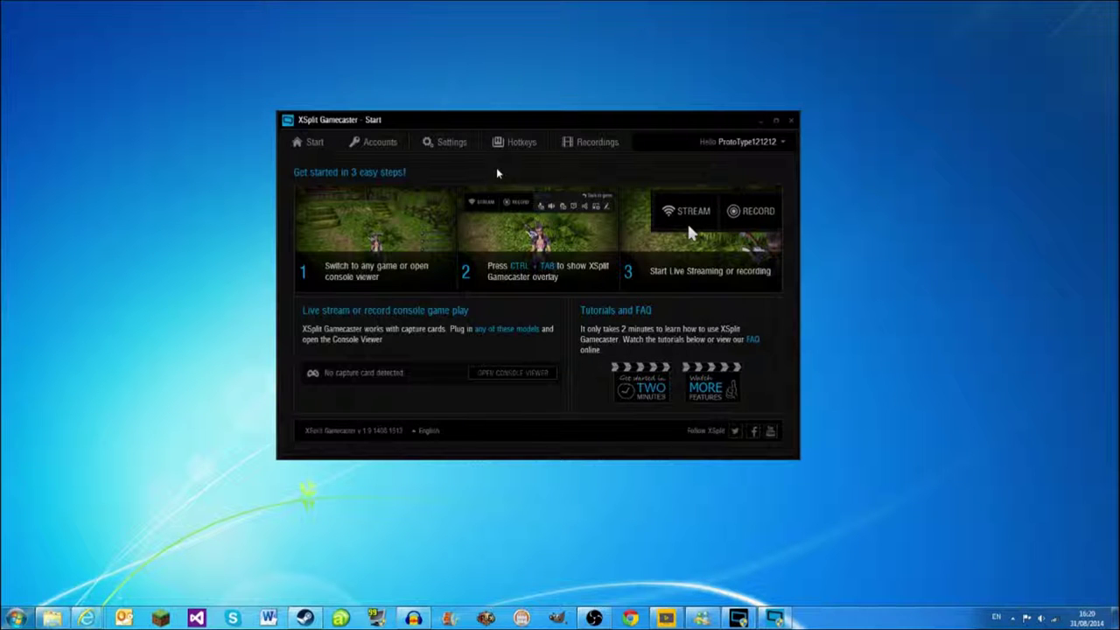
# Switch between Recordings and Accounts, ending on Recordings saving to I:\XSplit videos.
pyautogui.click(594, 145)
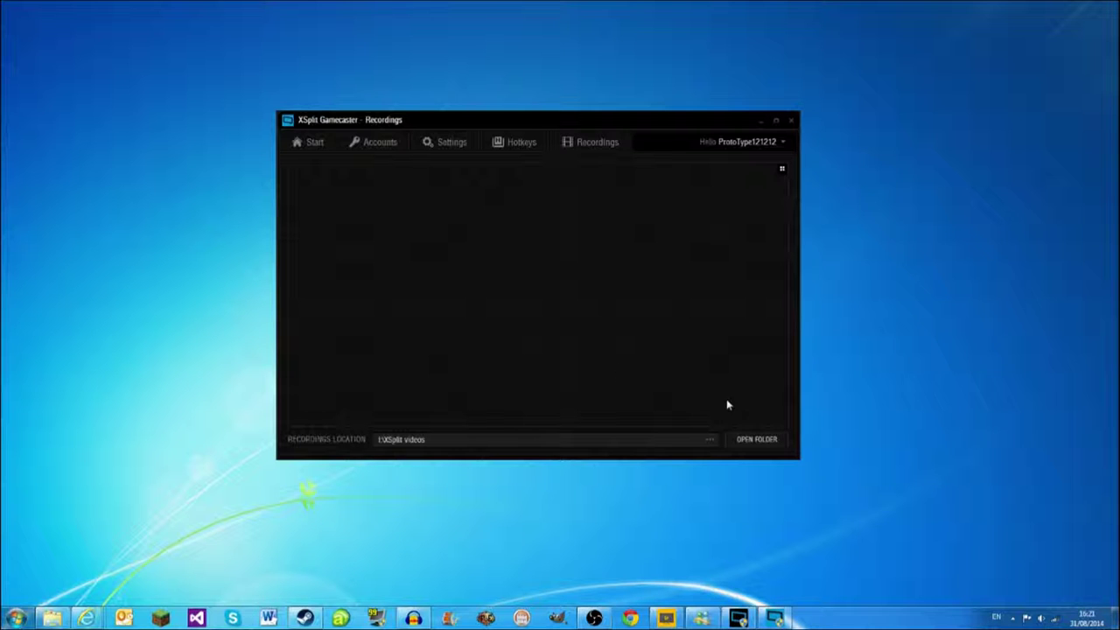
pyautogui.click(386, 143)
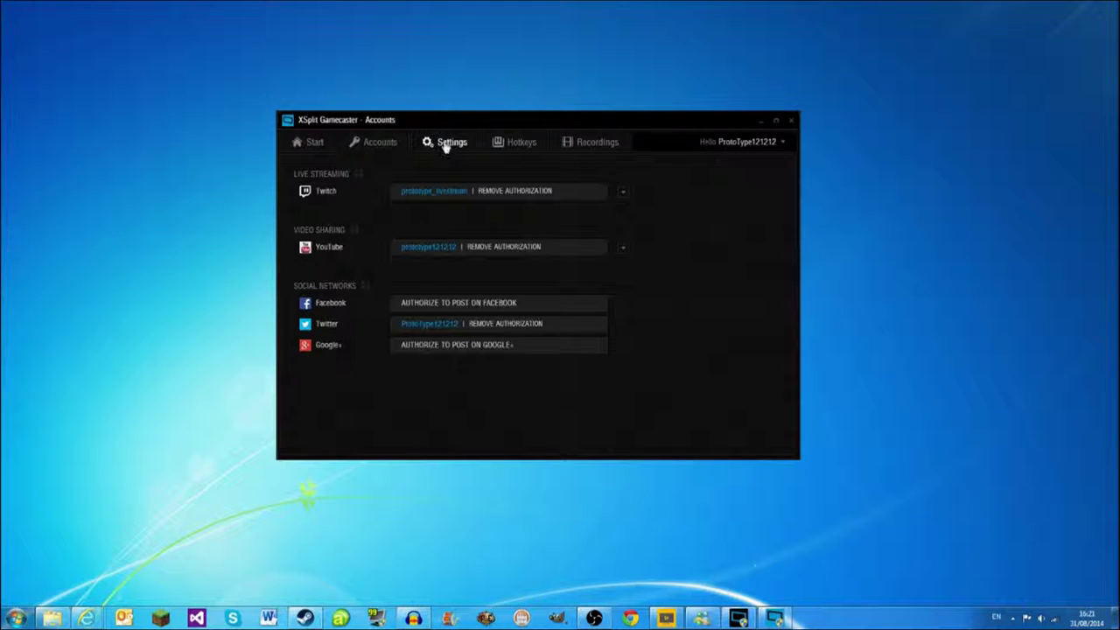
pyautogui.click(581, 146)
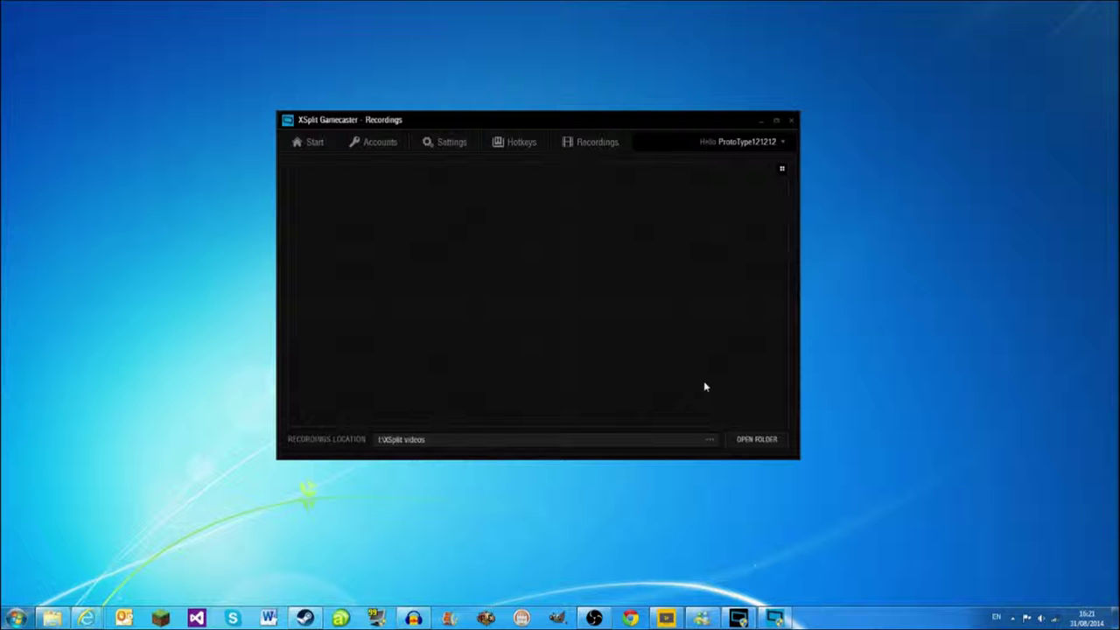
pyautogui.click(391, 143)
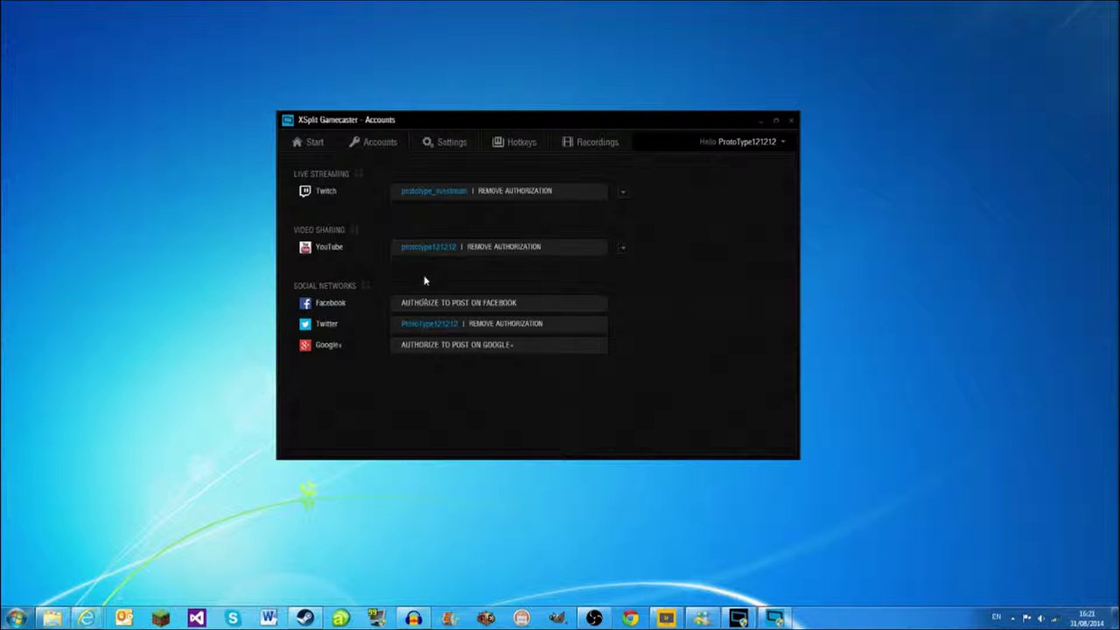
pyautogui.click(604, 145)
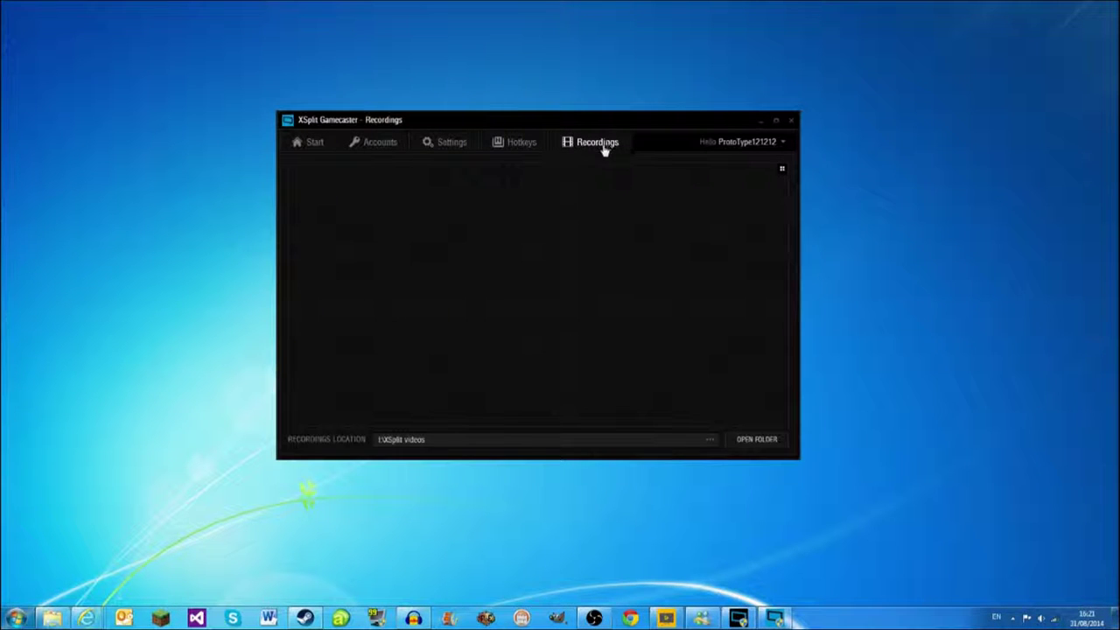
# Return to the Gamecaster Start page with its getting-started guide.
pyautogui.click(316, 146)
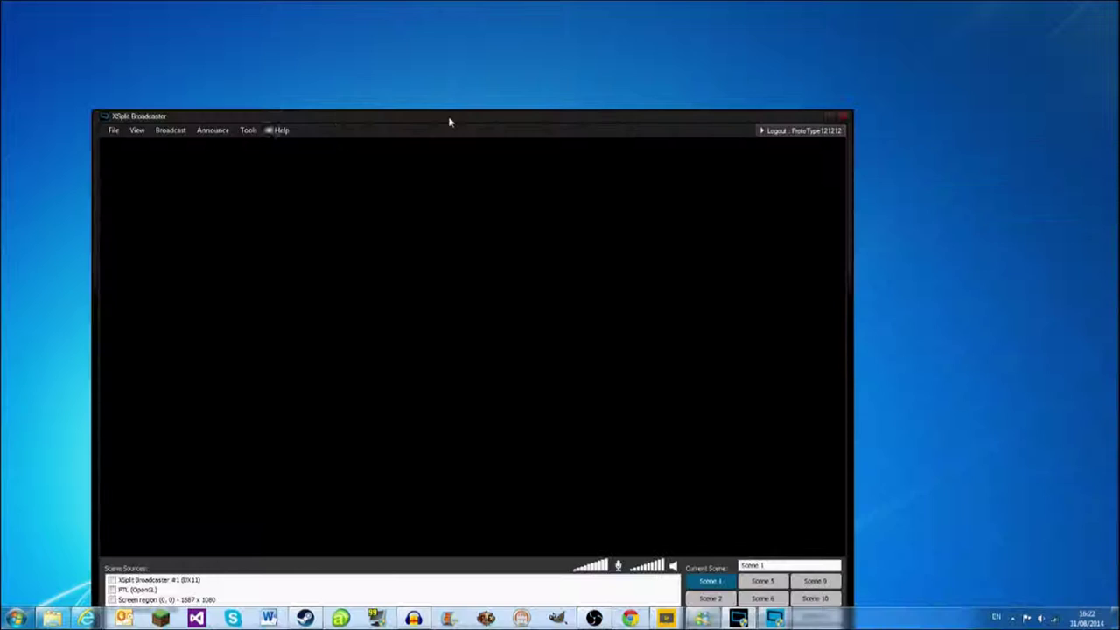
# Minimize Gamecaster and move the XSplit Broadcaster window up toward the top of the screen.
pyautogui.moveTo(450, 120); pyautogui.dragTo(482, 62)
pyautogui.click(774, 617)
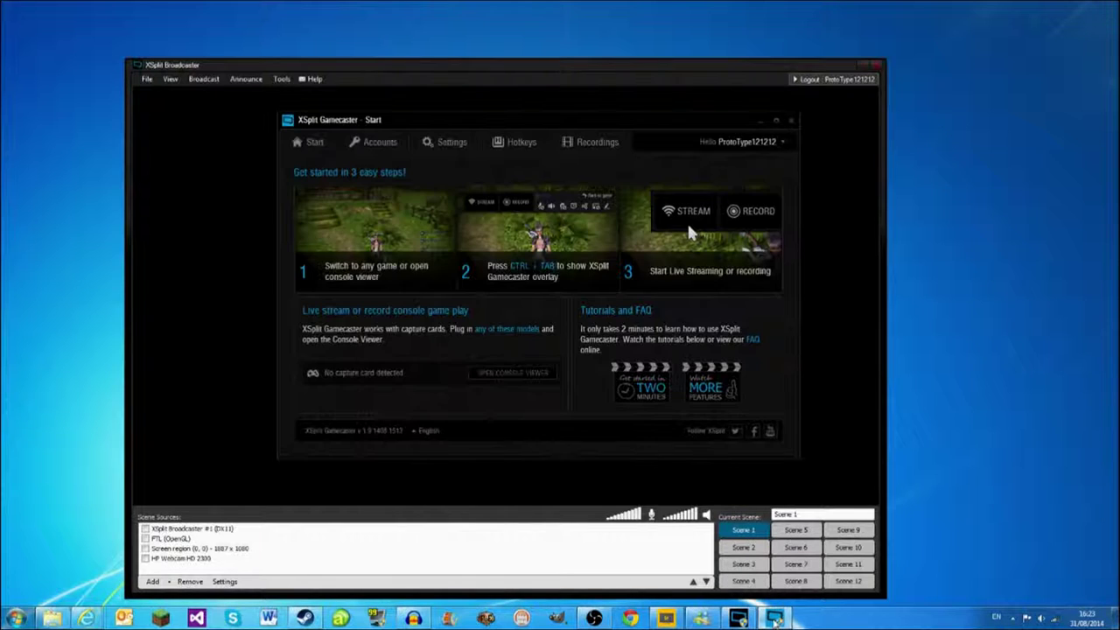
pyautogui.click(768, 122)
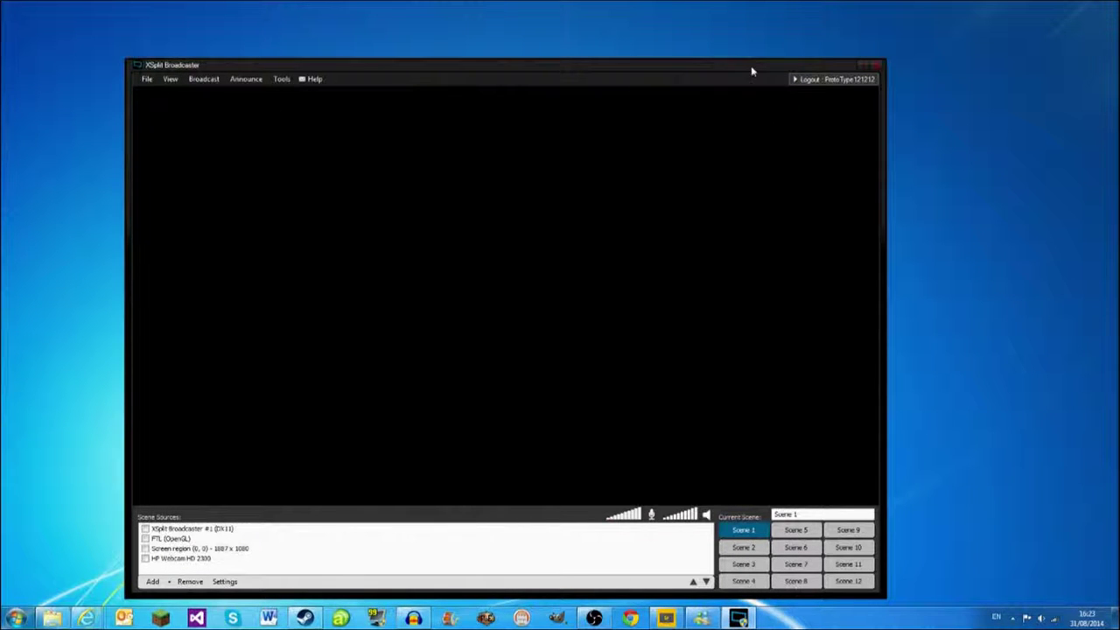
pyautogui.moveTo(753, 69); pyautogui.dragTo(770, 48)
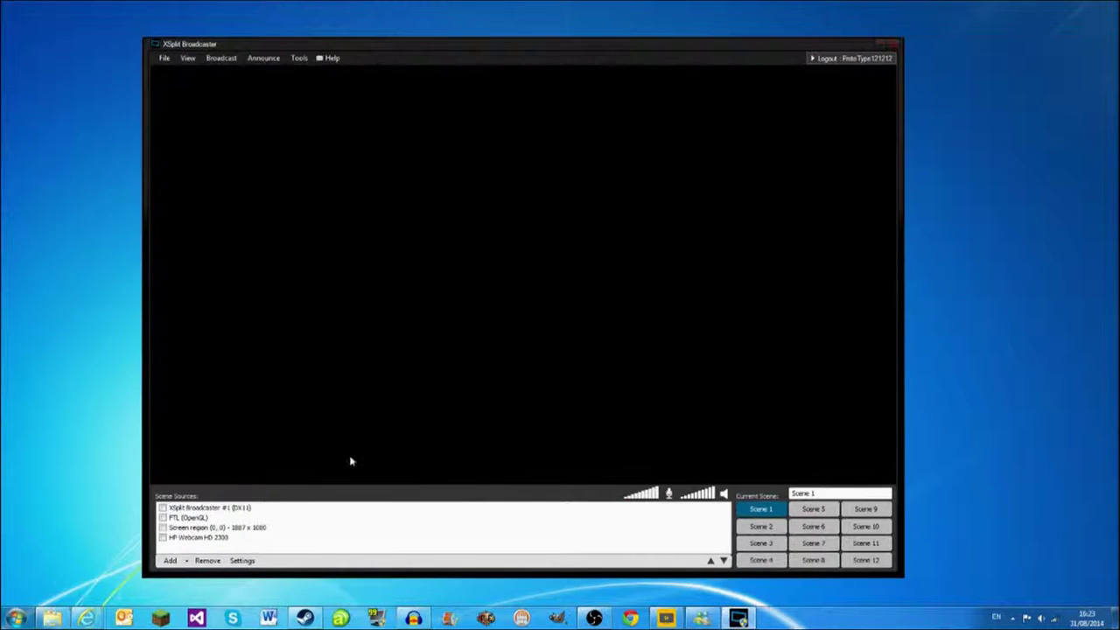
# Enable the HP Webcam HD 2300 source and shrink its preview into a small top-left thumbnail.
pyautogui.moveTo(203, 507)
pyautogui.mouseDown()
pyautogui.moveTo(189, 560)
pyautogui.moveTo(189, 537)
pyautogui.mouseUp()
pyautogui.click(163, 538)
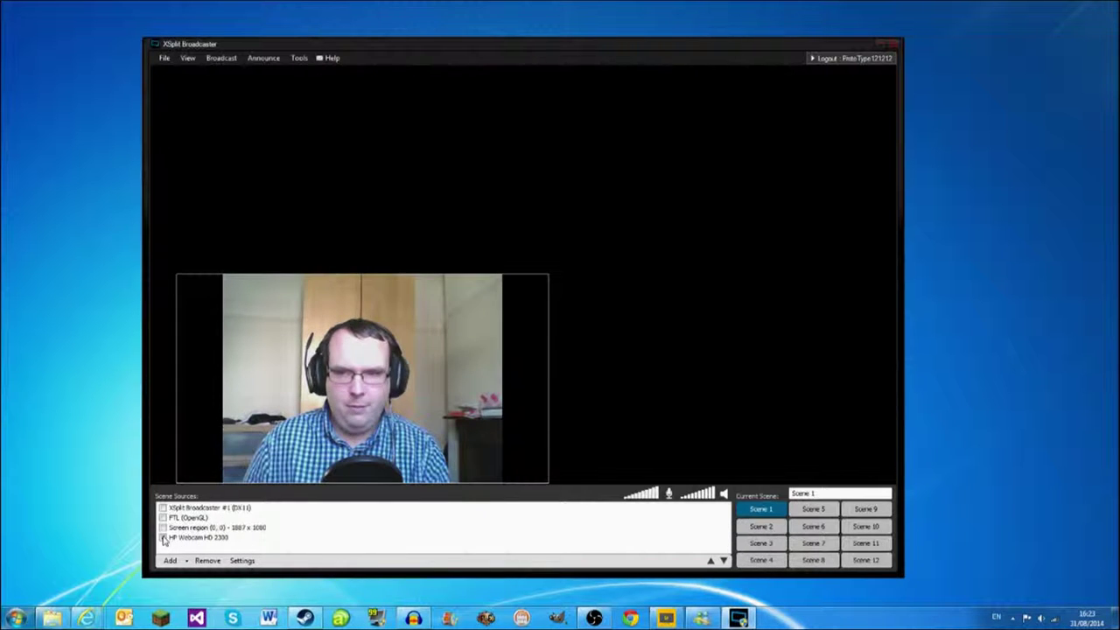
pyautogui.moveTo(363, 385); pyautogui.dragTo(442, 265)
pyautogui.moveTo(625, 359)
pyautogui.mouseDown()
pyautogui.moveTo(435, 240)
pyautogui.moveTo(350, 234)
pyautogui.moveTo(438, 236)
pyautogui.moveTo(657, 365)
pyautogui.moveTo(652, 385)
pyautogui.moveTo(603, 418)
pyautogui.moveTo(560, 375)
pyautogui.moveTo(403, 280)
pyautogui.moveTo(403, 294)
pyautogui.moveTo(402, 260)
pyautogui.moveTo(320, 195)
pyautogui.mouseUp()
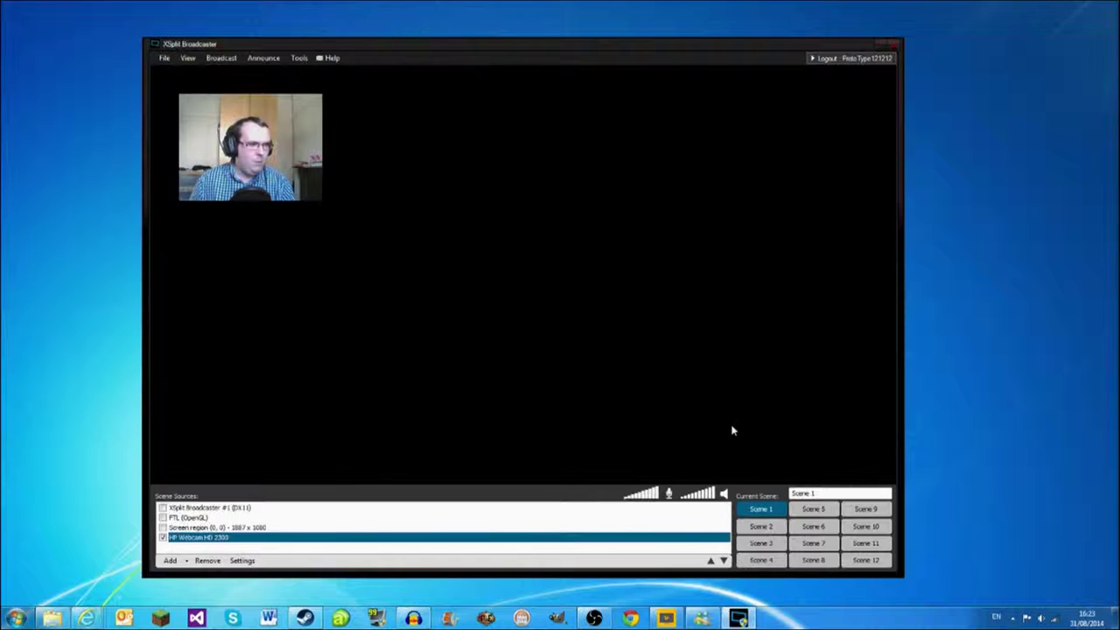
pyautogui.click(762, 528)
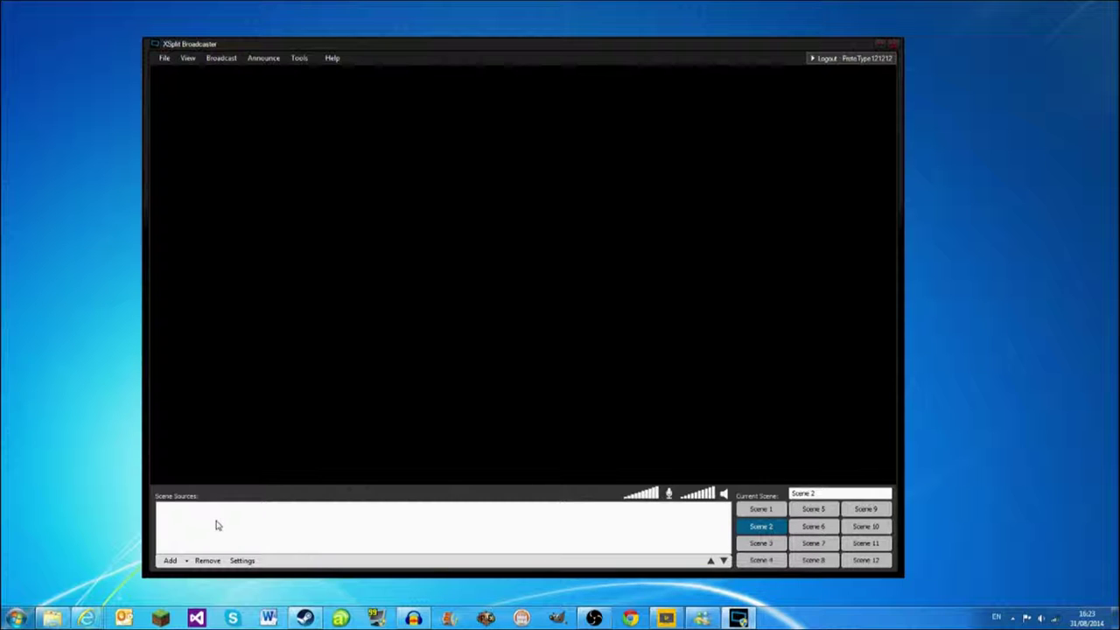
pyautogui.click(771, 512)
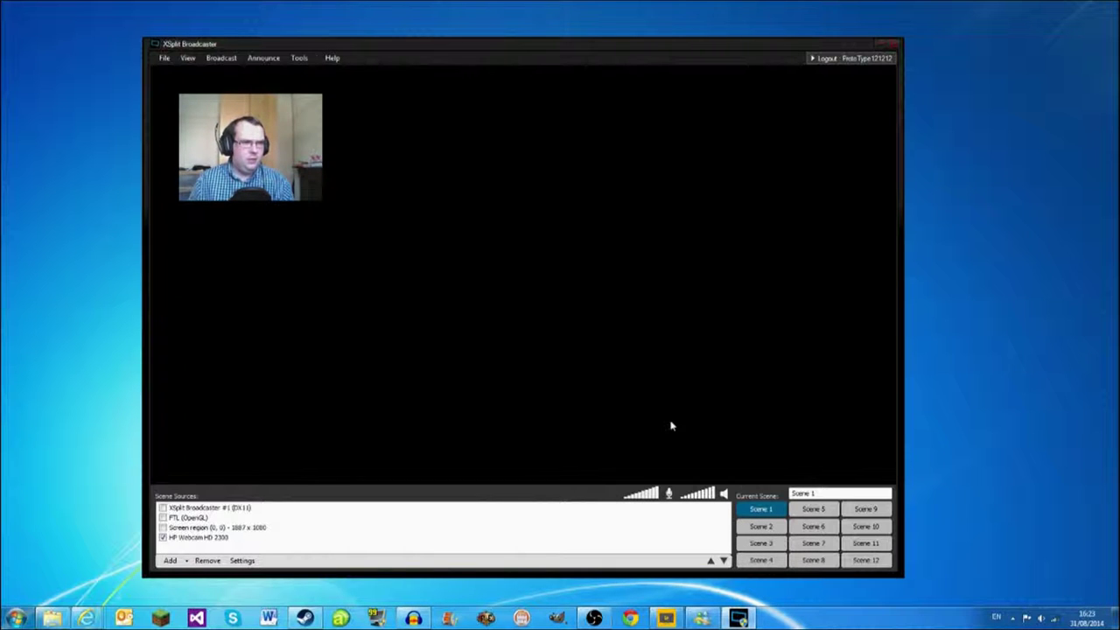
pyautogui.click(775, 529)
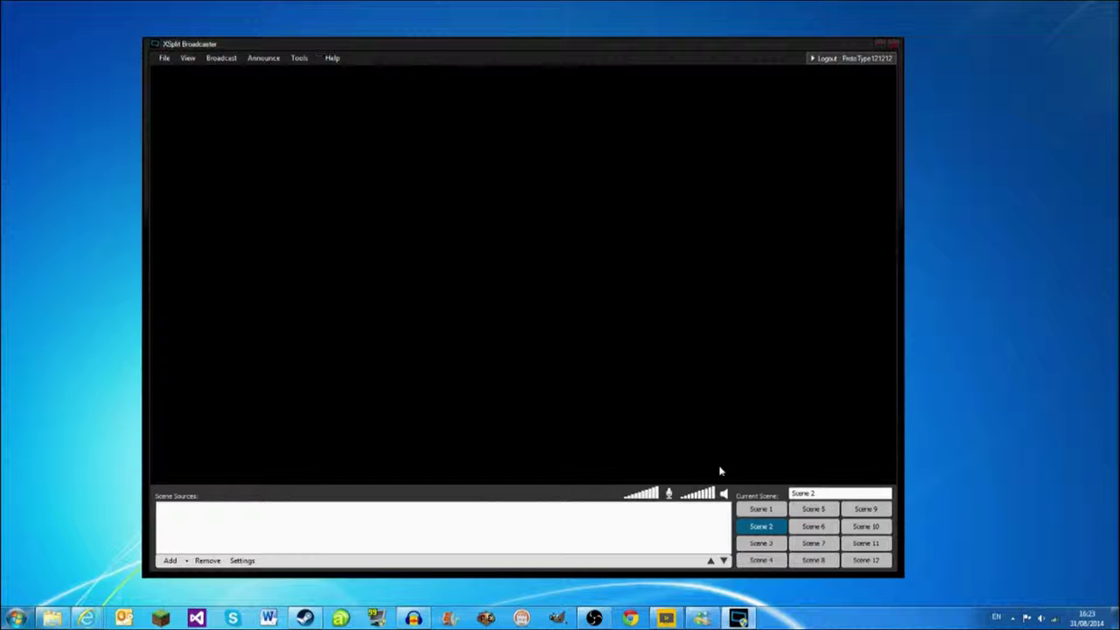
pyautogui.click(760, 508)
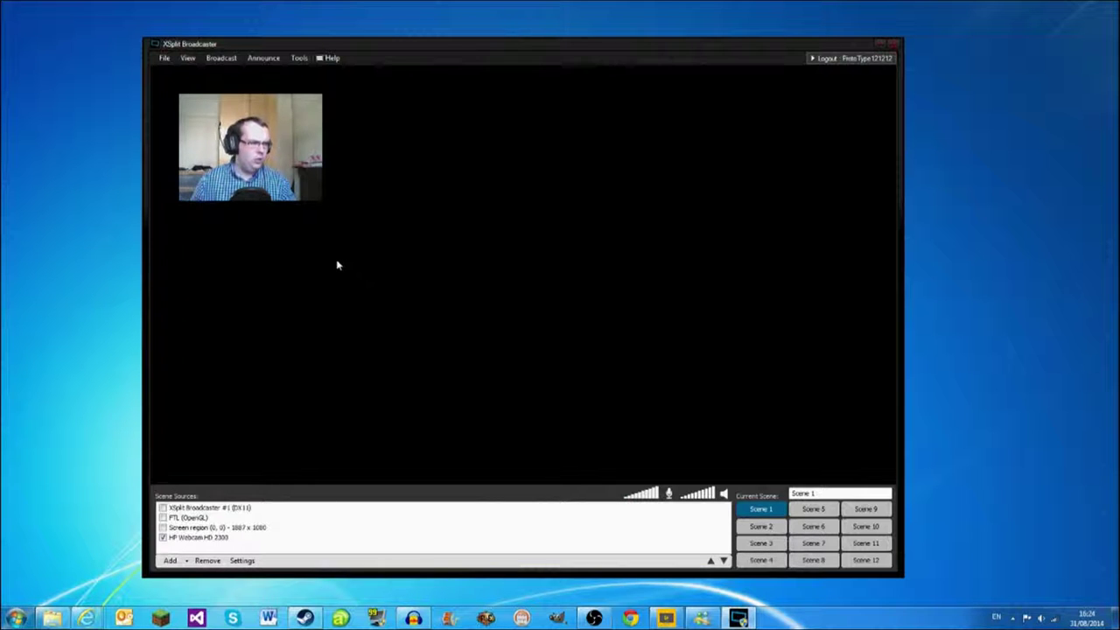
# Start adding an IP camera source, cancel it, and bring up the Add source list again.
pyautogui.click(184, 560)
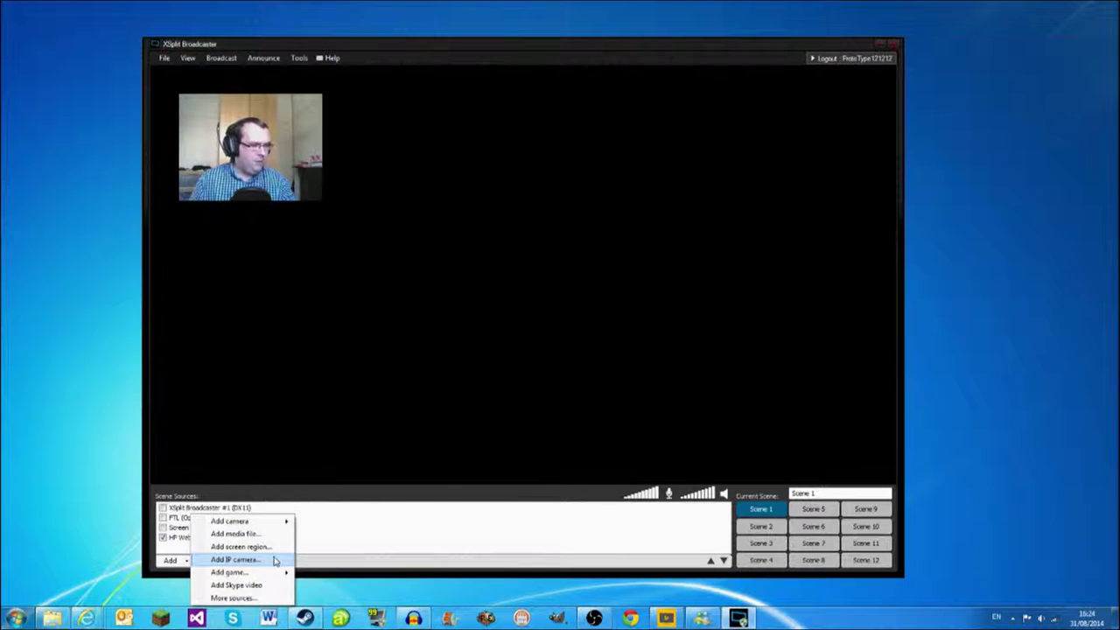
pyautogui.click(235, 559)
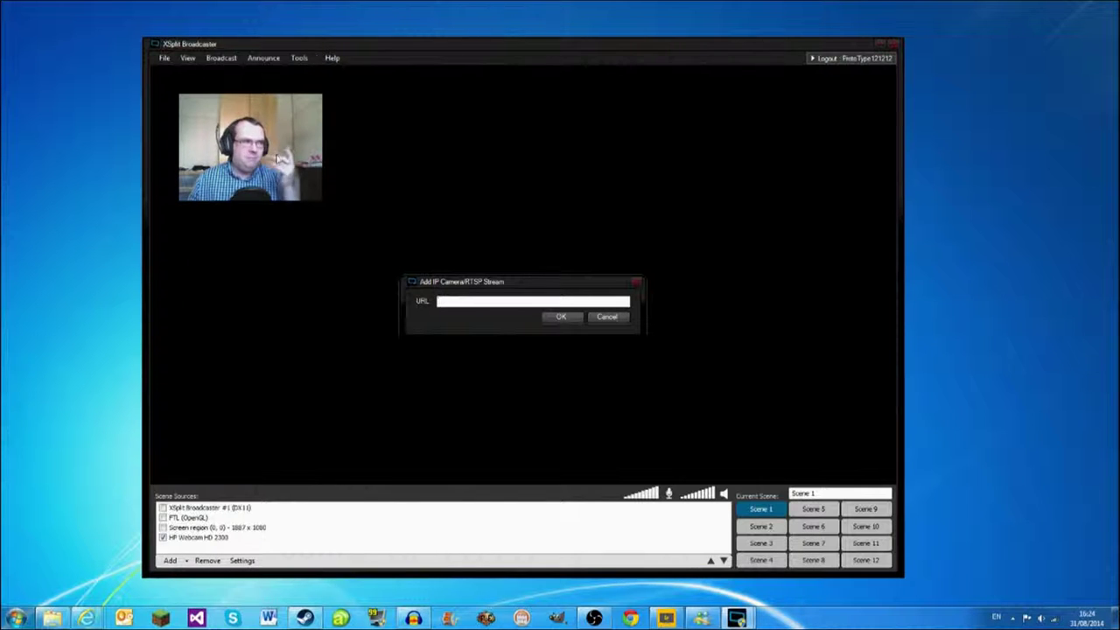
pyautogui.click(601, 316)
pyautogui.click(178, 562)
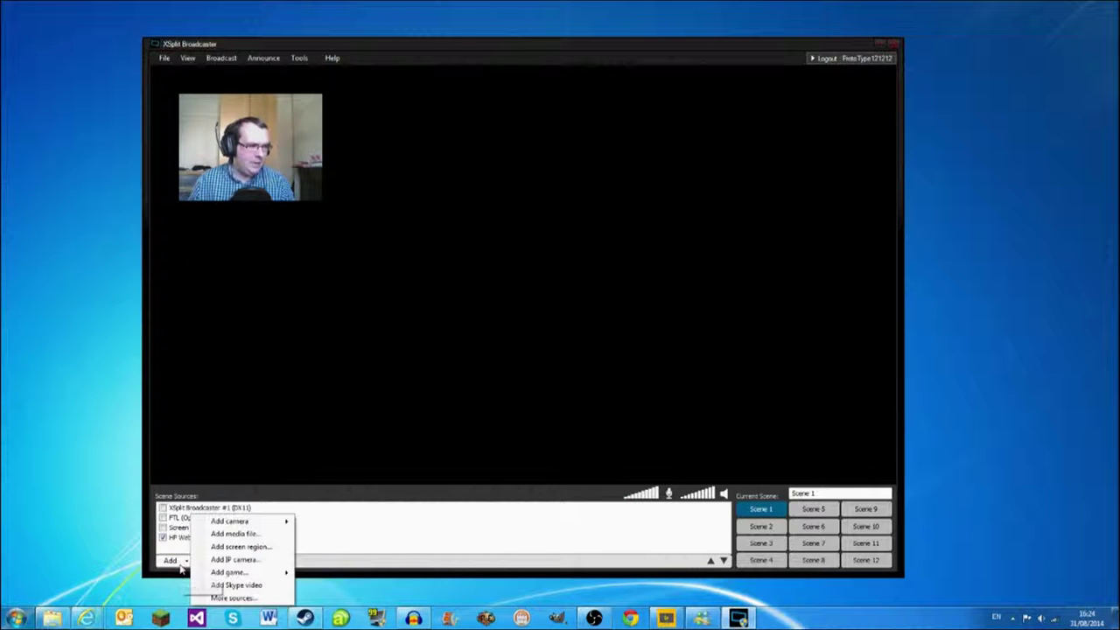
pyautogui.moveTo(255, 577)
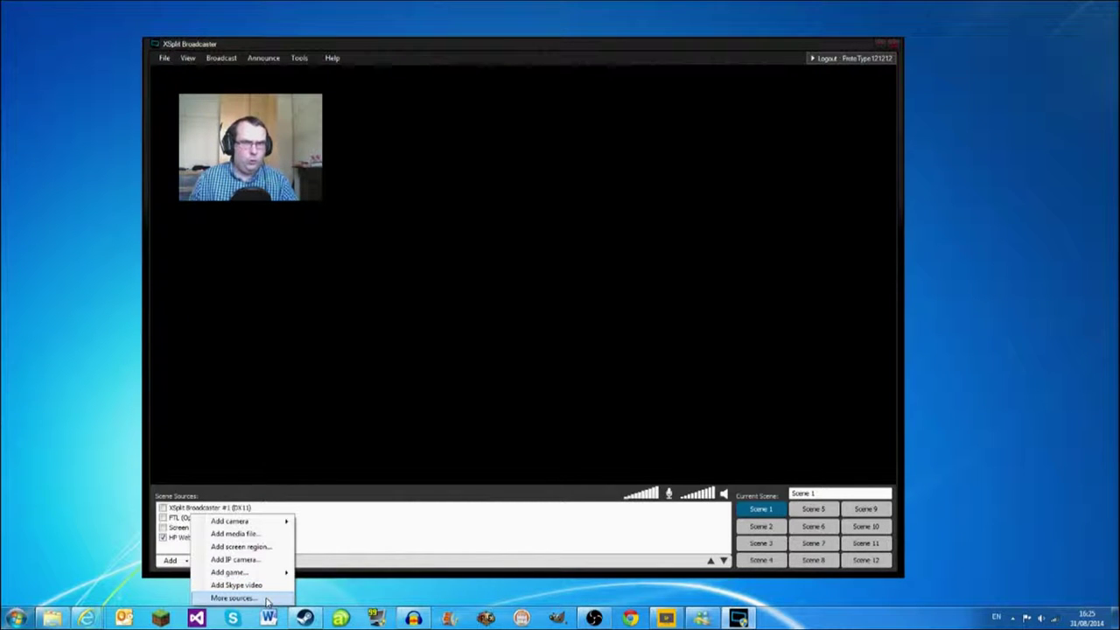
# Browse the Source Plugin Store's list of plugins, then close the store.
pyautogui.click(268, 598)
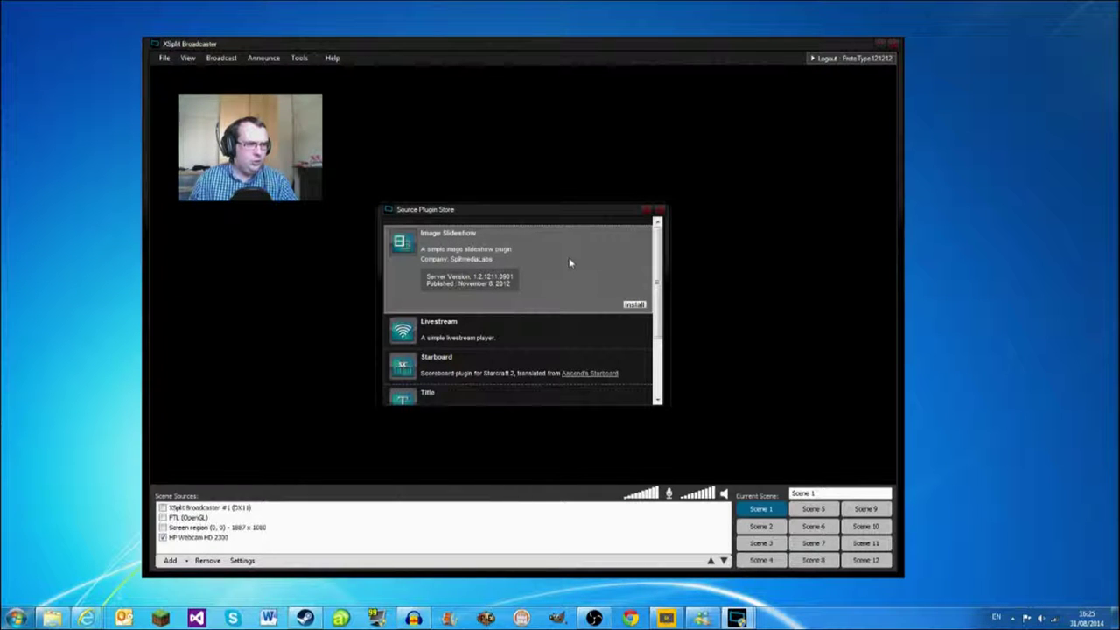
pyautogui.scroll(-1, 569, 264)
pyautogui.scroll(-1, 565, 302)
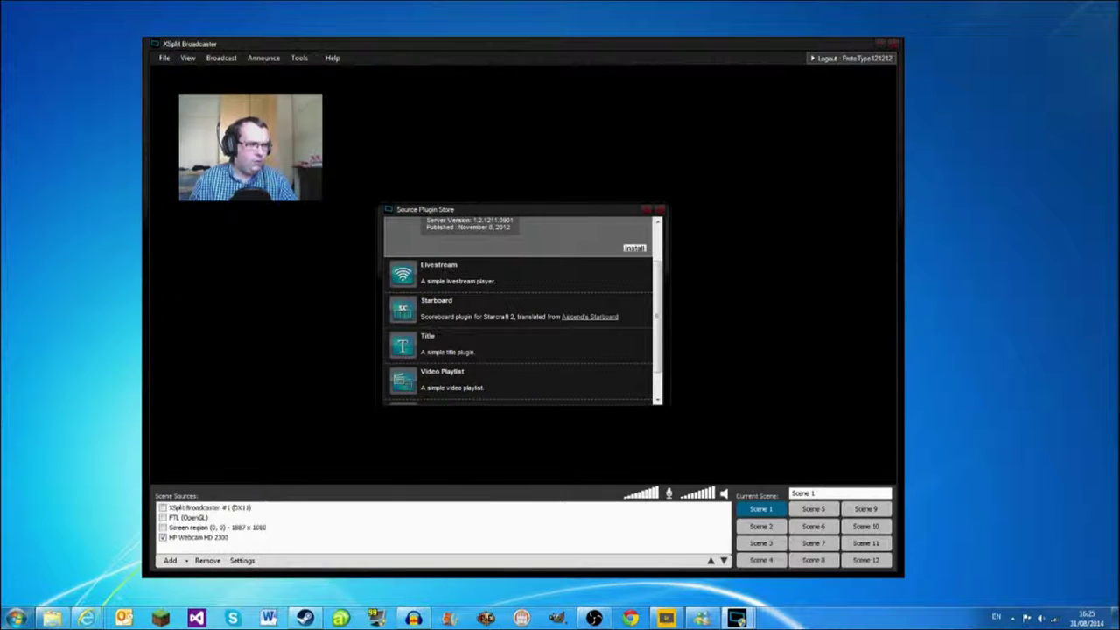
pyautogui.scroll(-2, 545, 311)
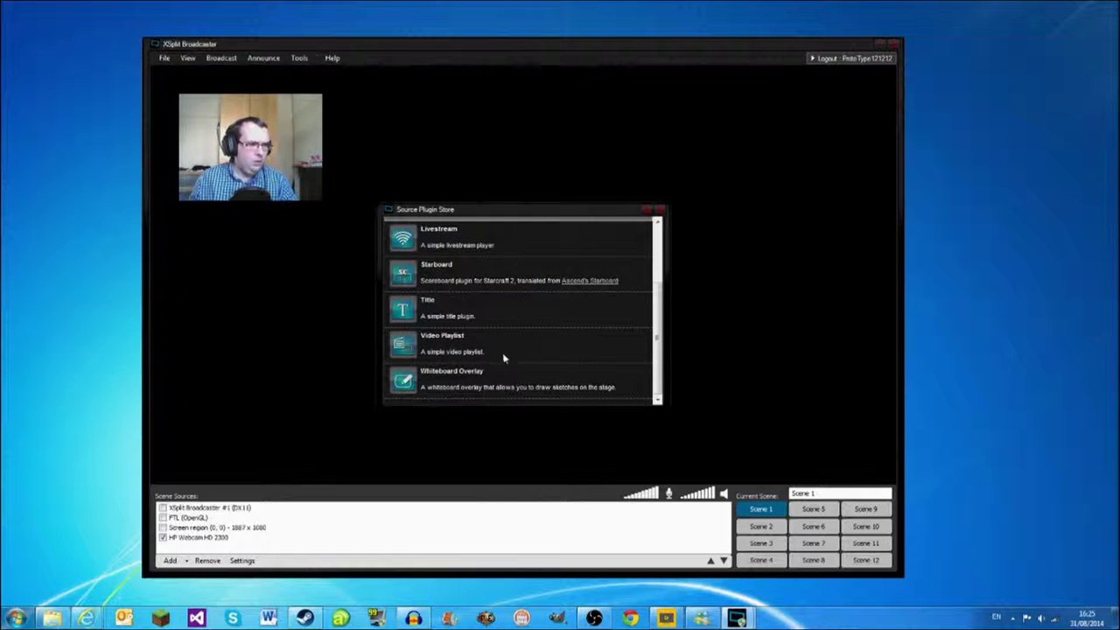
pyautogui.scroll(3, 519, 345)
pyautogui.scroll(-3, 522, 342)
pyautogui.scroll(3, 522, 342)
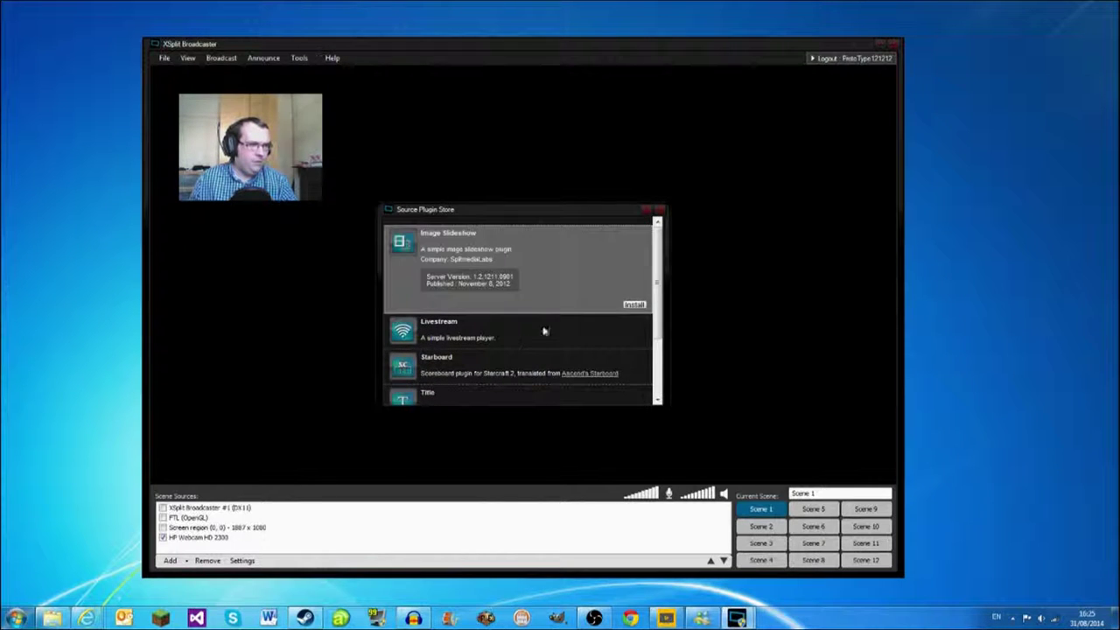
pyautogui.click(661, 211)
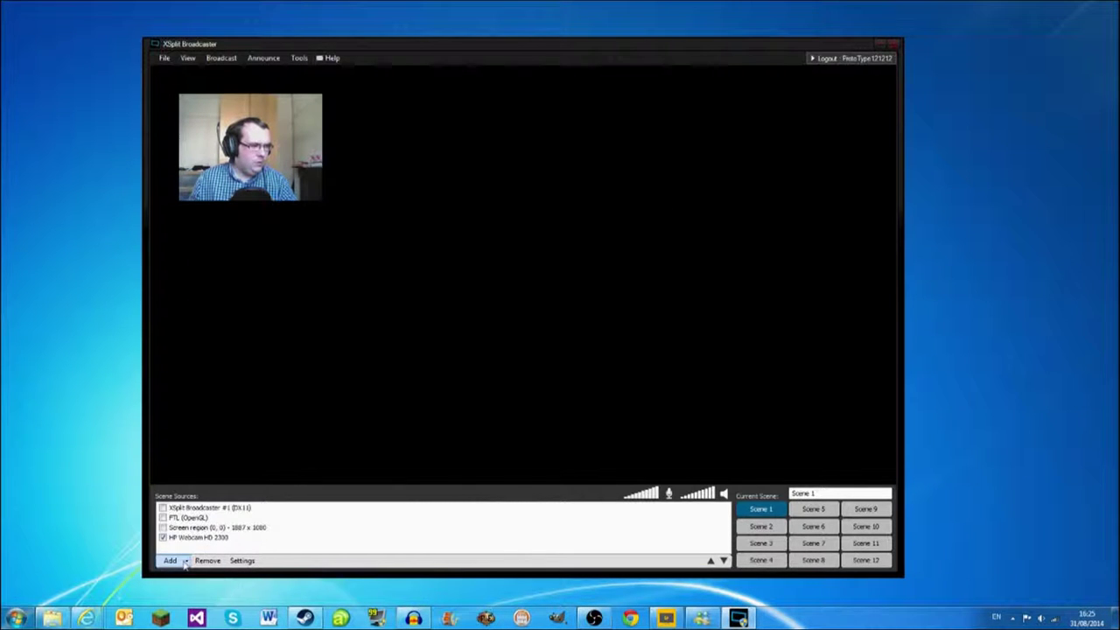
# Reopen the plugin store via Add, view the Whiteboard Overlay plugin details, and close it.
pyautogui.click(170, 560)
pyautogui.click(226, 599)
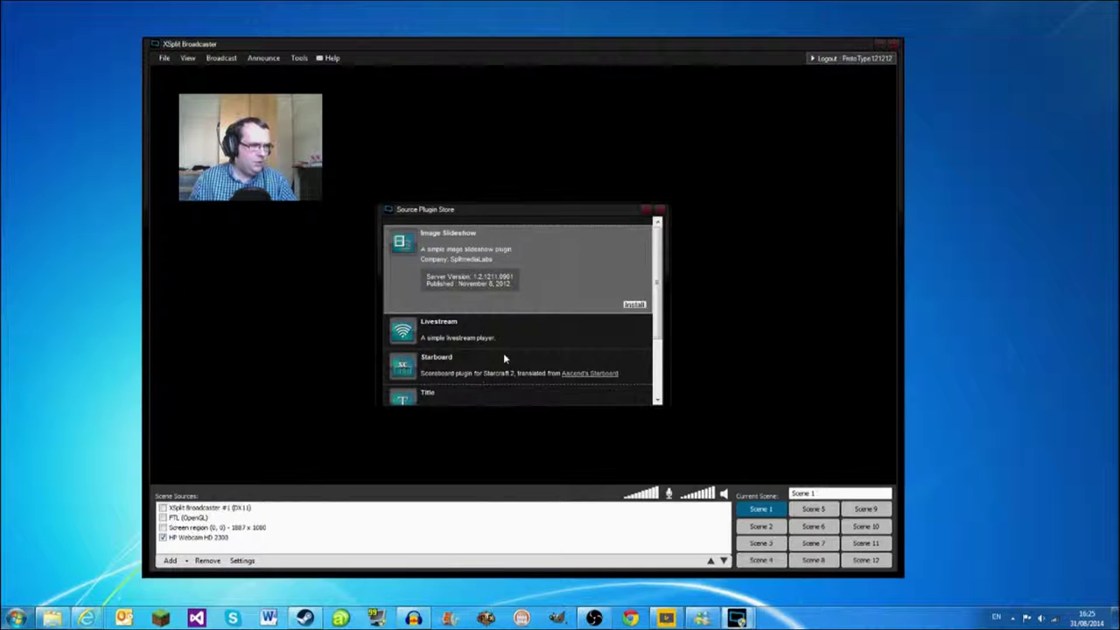
pyautogui.scroll(-3, 507, 354)
pyautogui.click(507, 378)
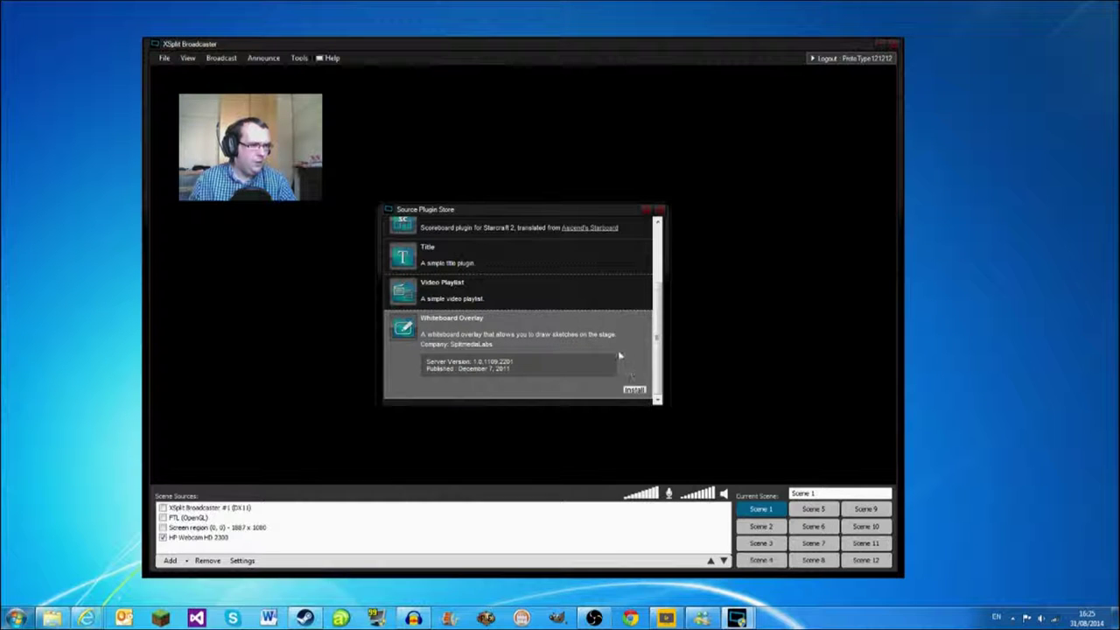
pyautogui.scroll(2, 618, 355)
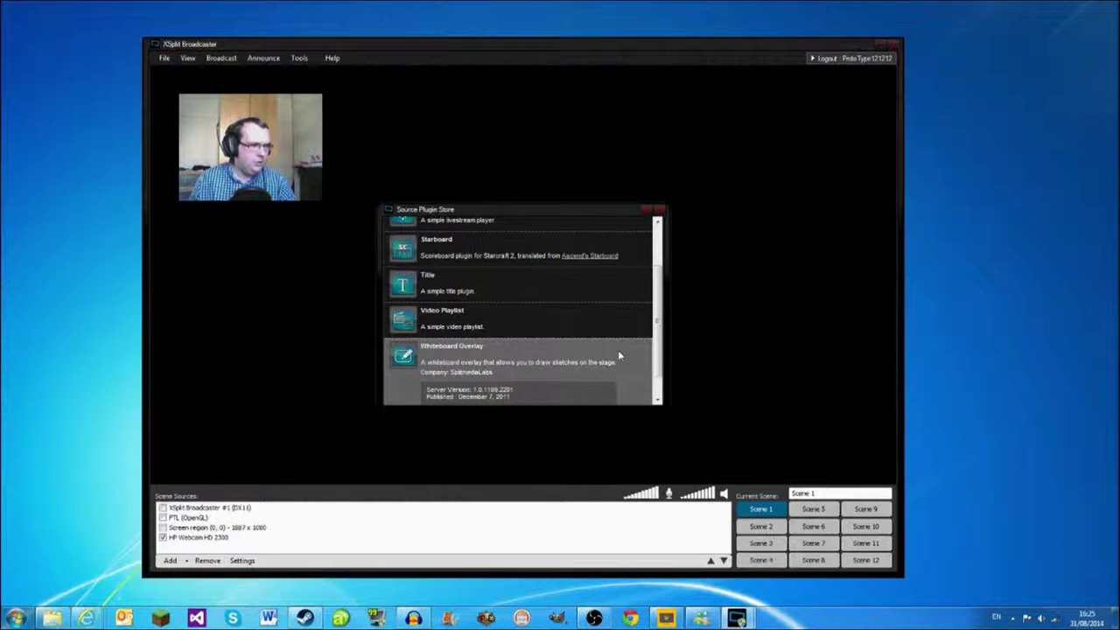
pyautogui.click(659, 209)
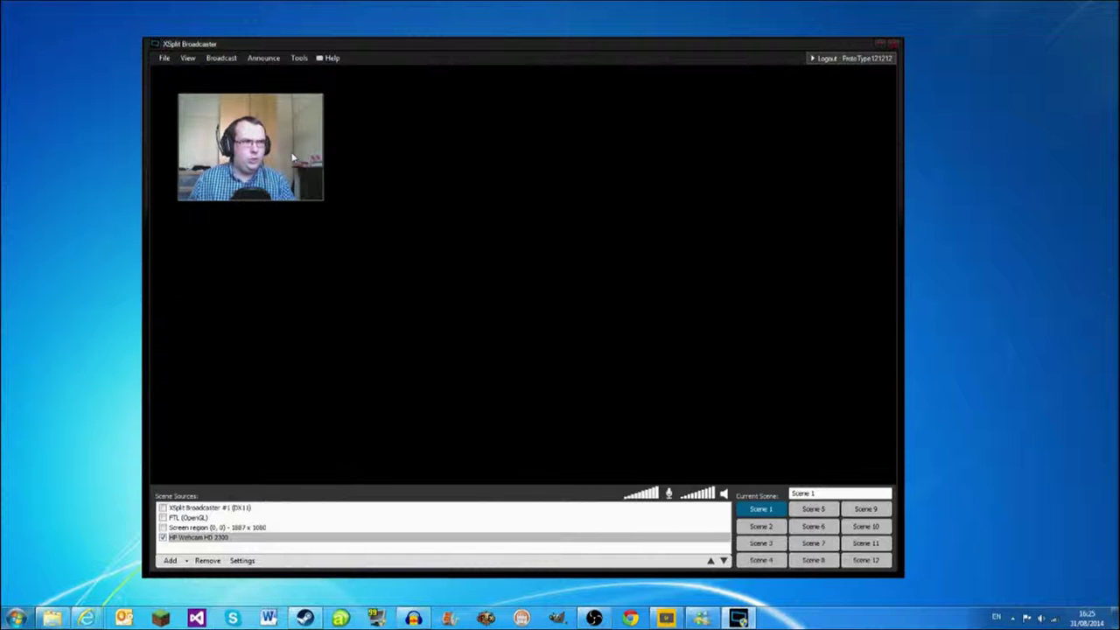
pyautogui.click(256, 77)
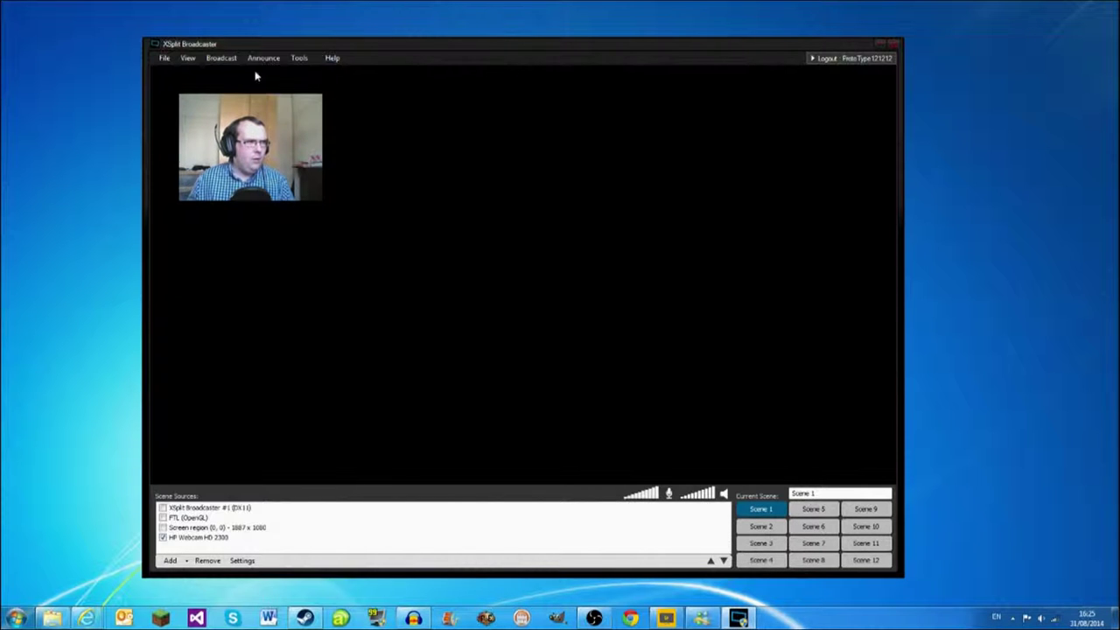
pyautogui.click(222, 58)
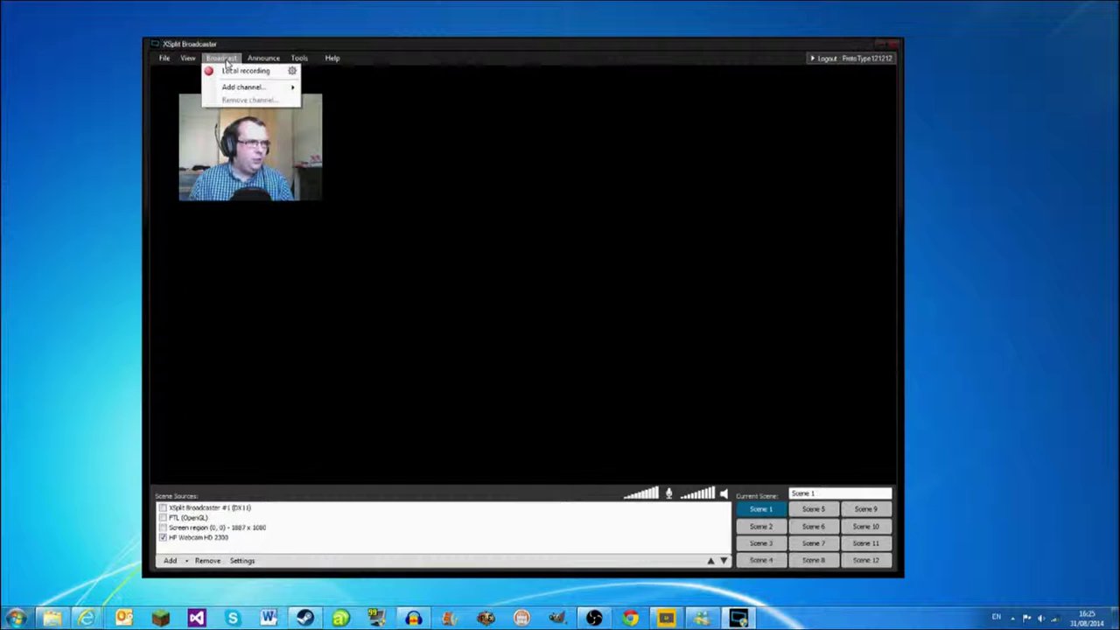
pyautogui.moveTo(259, 89)
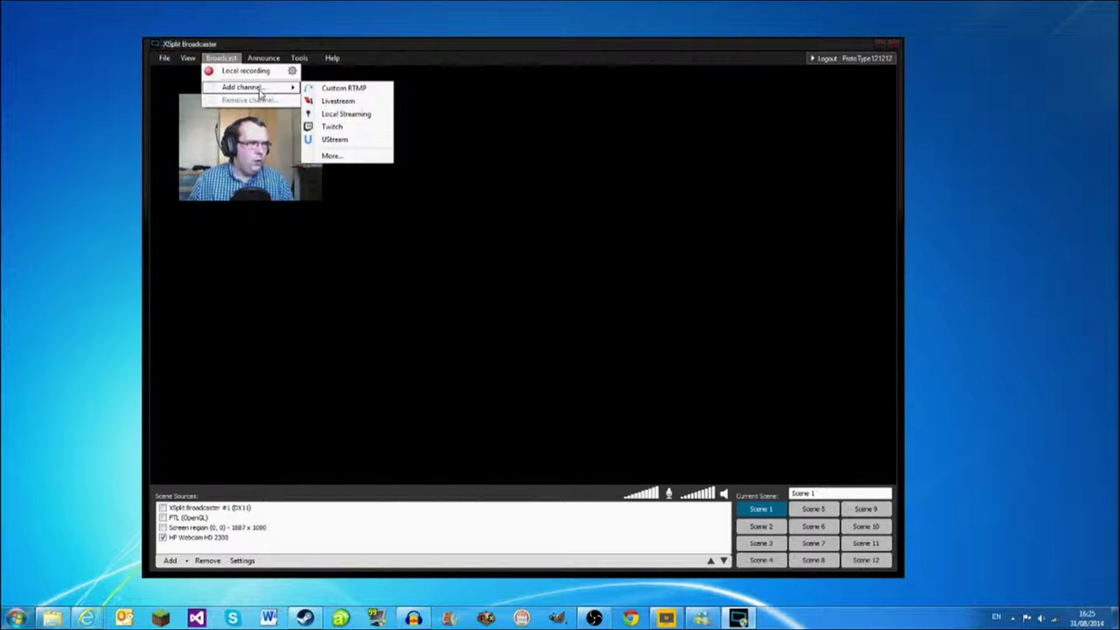
pyautogui.click(296, 75)
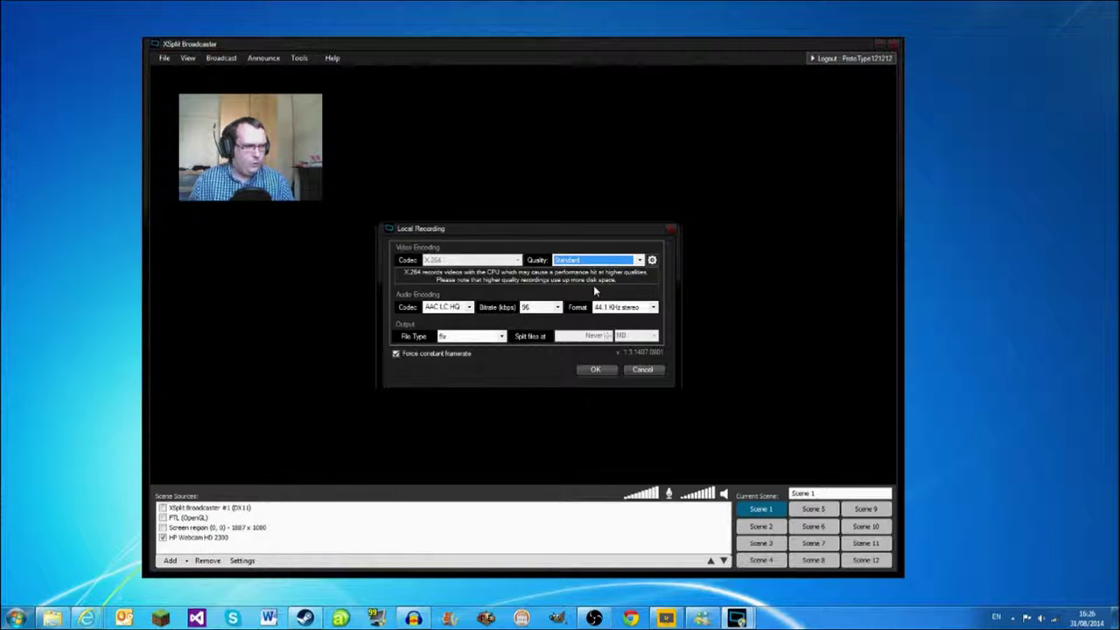
pyautogui.click(639, 261)
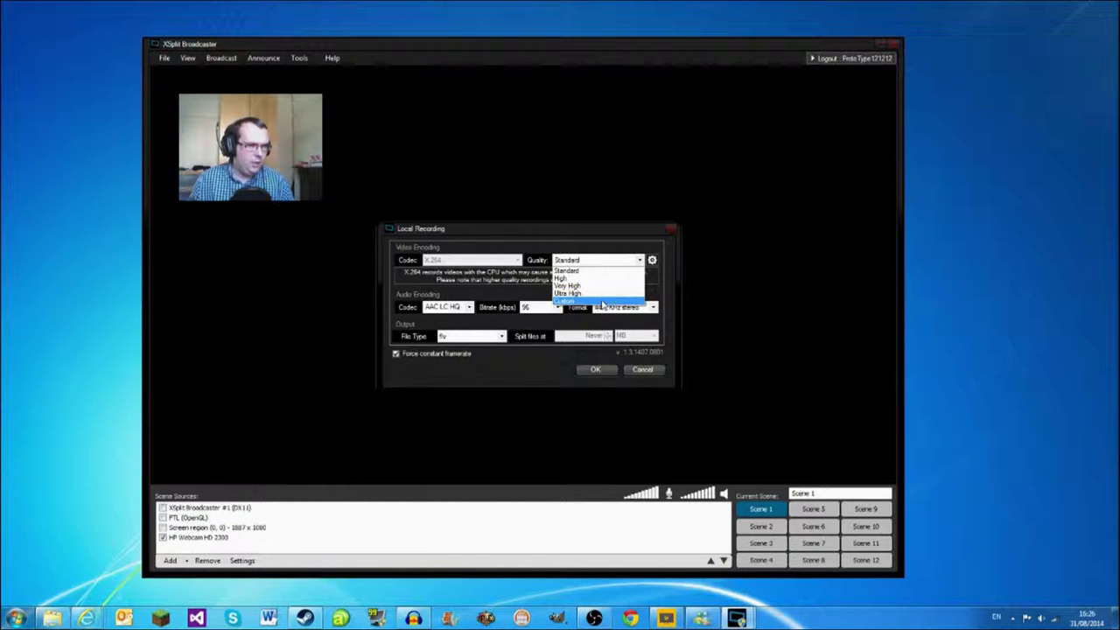
pyautogui.click(652, 251)
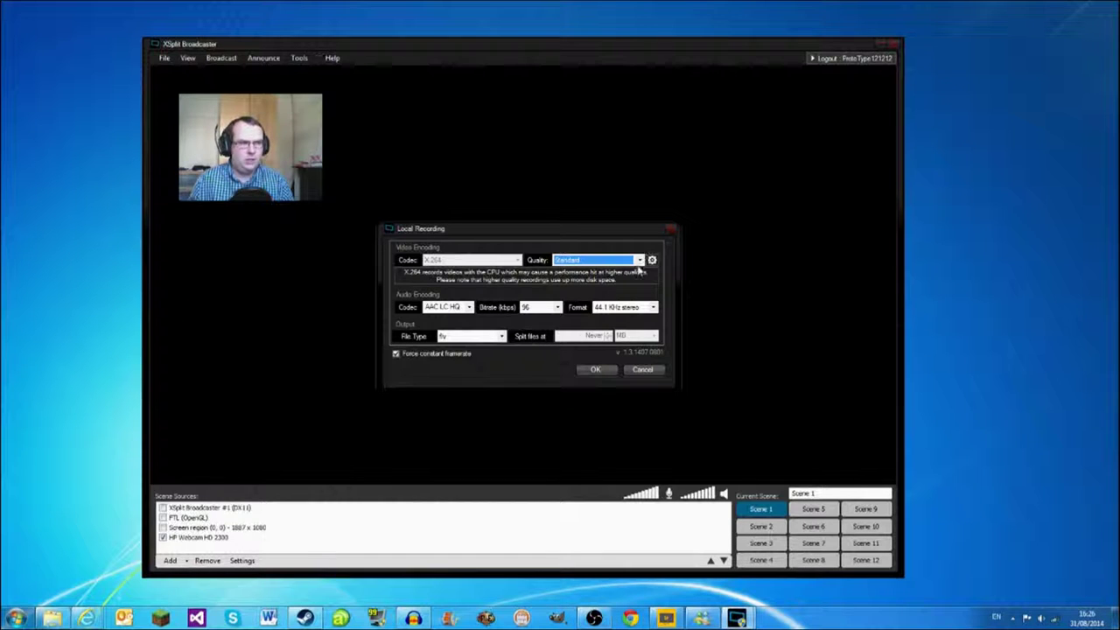
pyautogui.click(640, 261)
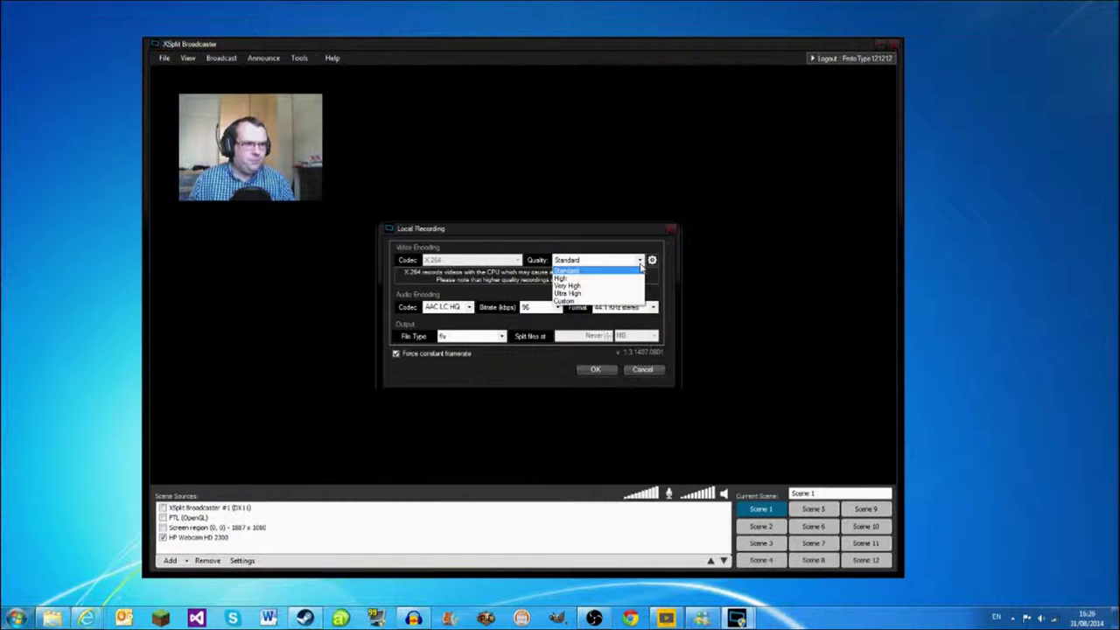
pyautogui.click(632, 279)
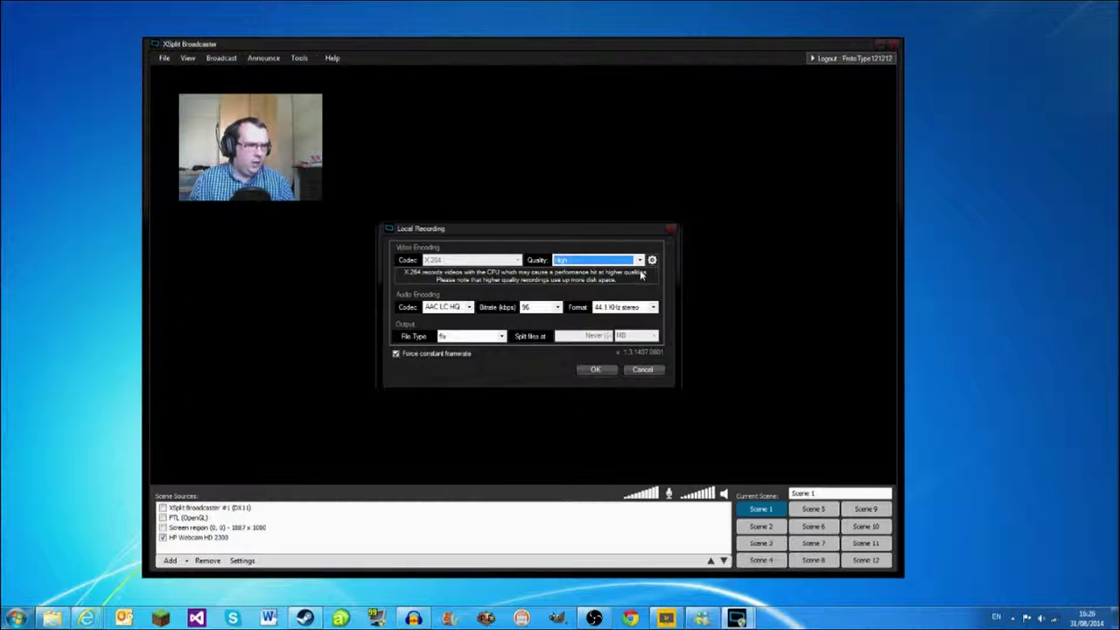
pyautogui.click(640, 262)
pyautogui.click(633, 266)
pyautogui.click(652, 260)
pyautogui.click(623, 285)
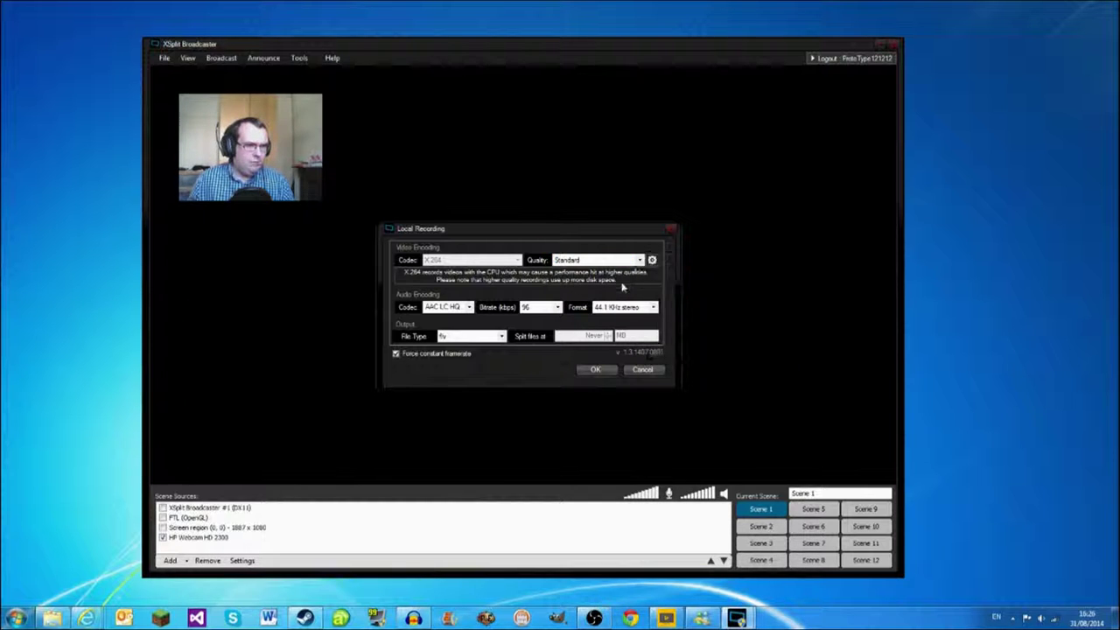
# Discard the local recording settings and open Tools > Settings to show the General user settings.
pyautogui.click(643, 370)
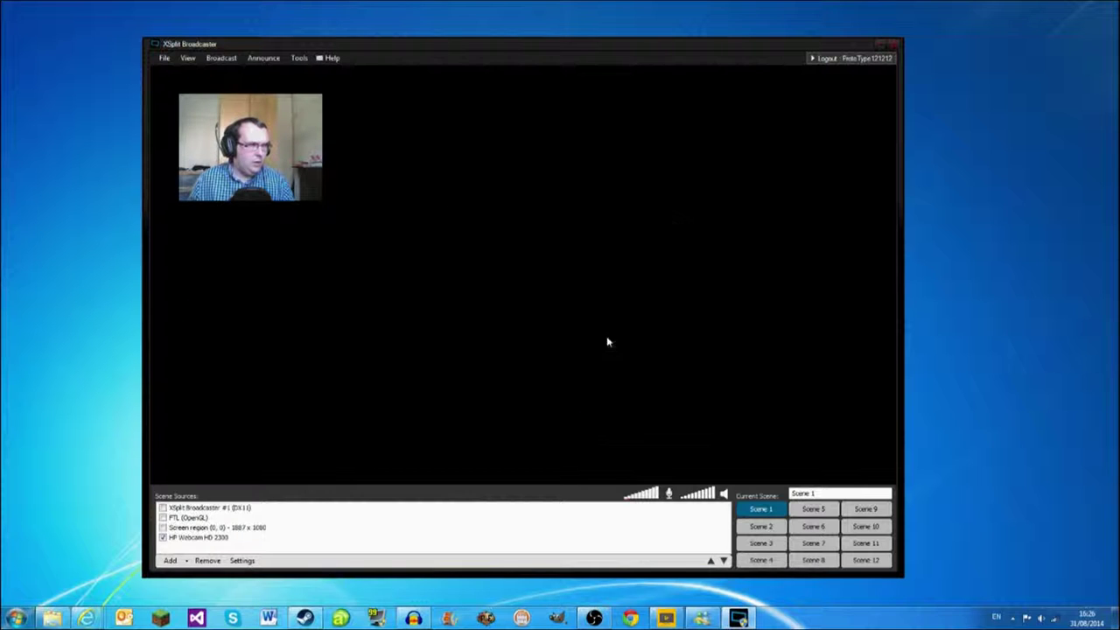
pyautogui.click(223, 59)
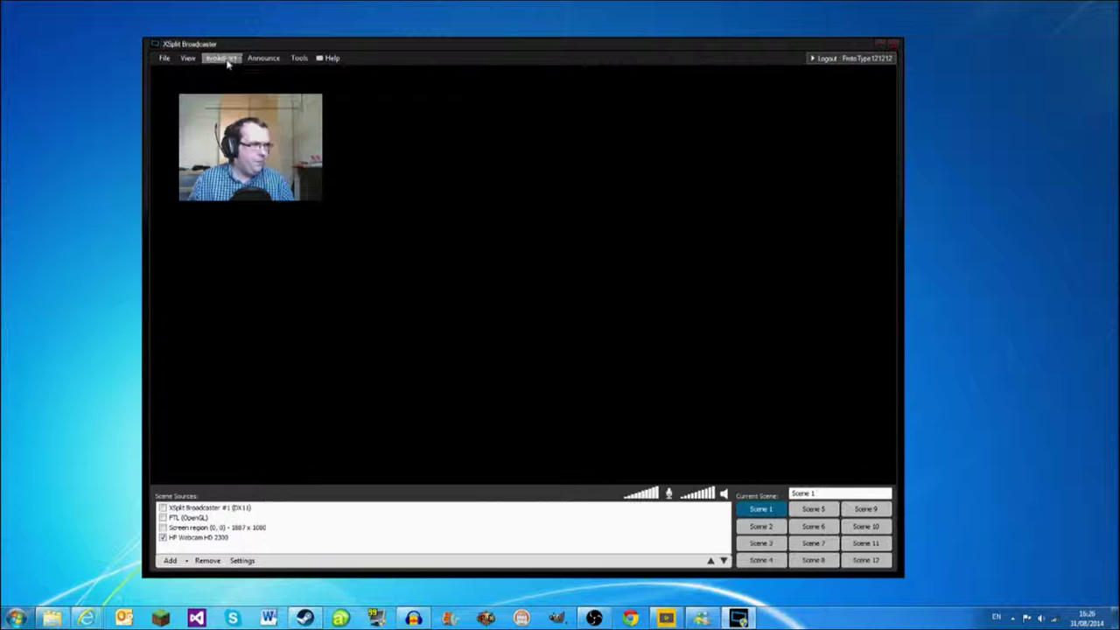
pyautogui.moveTo(301, 62)
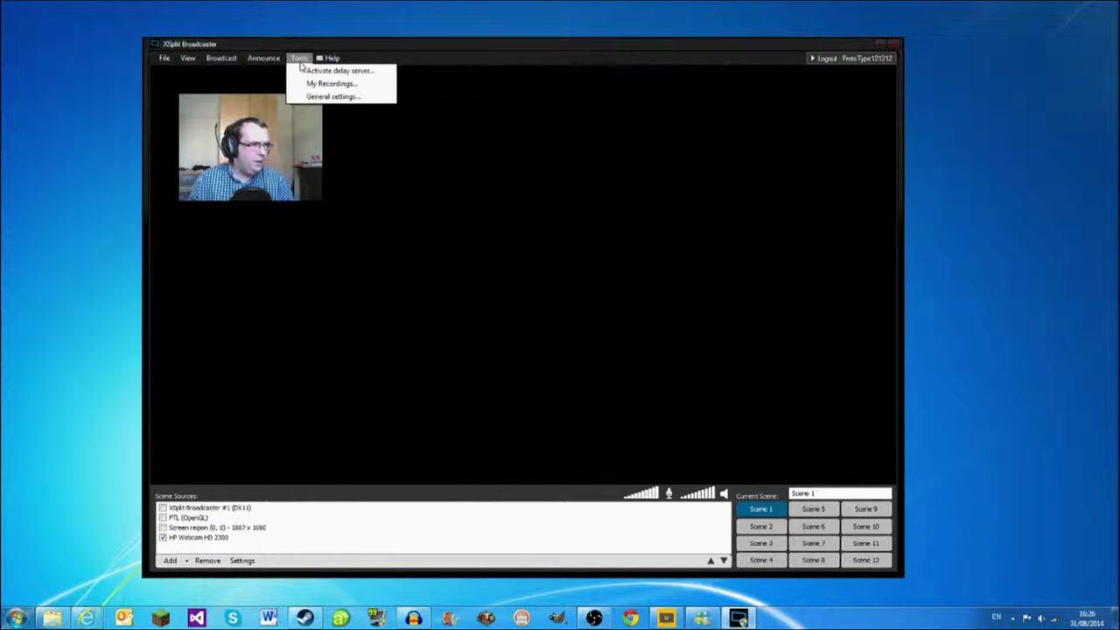
pyautogui.click(333, 96)
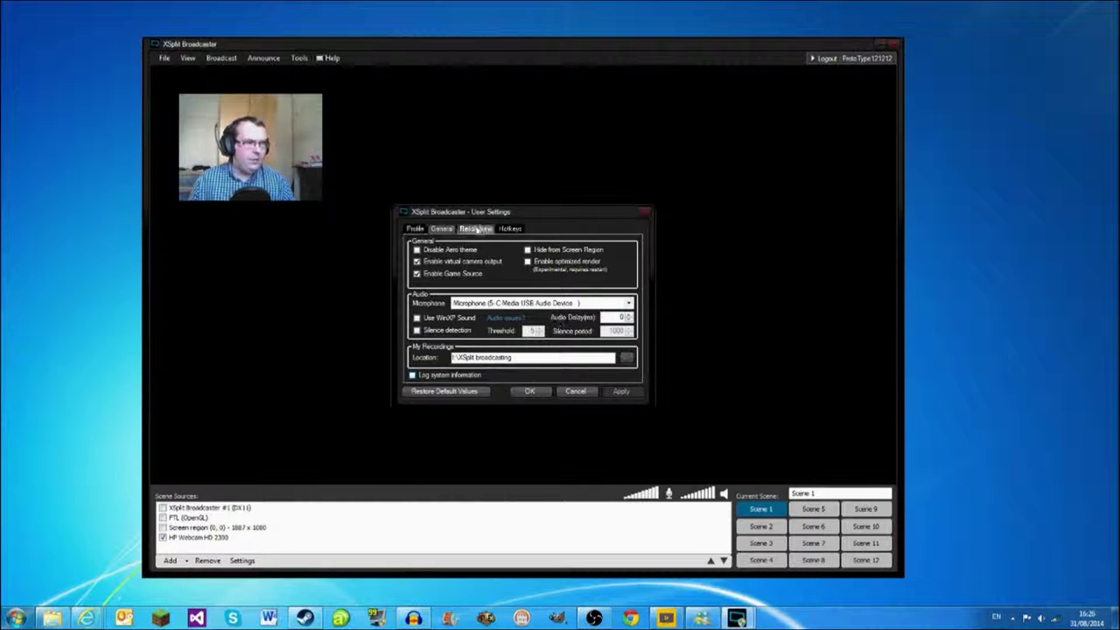
# Scroll through the Resolutions list, look at the scene Hotkeys, then close User Settings with Escape.
pyautogui.click(476, 230)
pyautogui.scroll(-6, 471, 301)
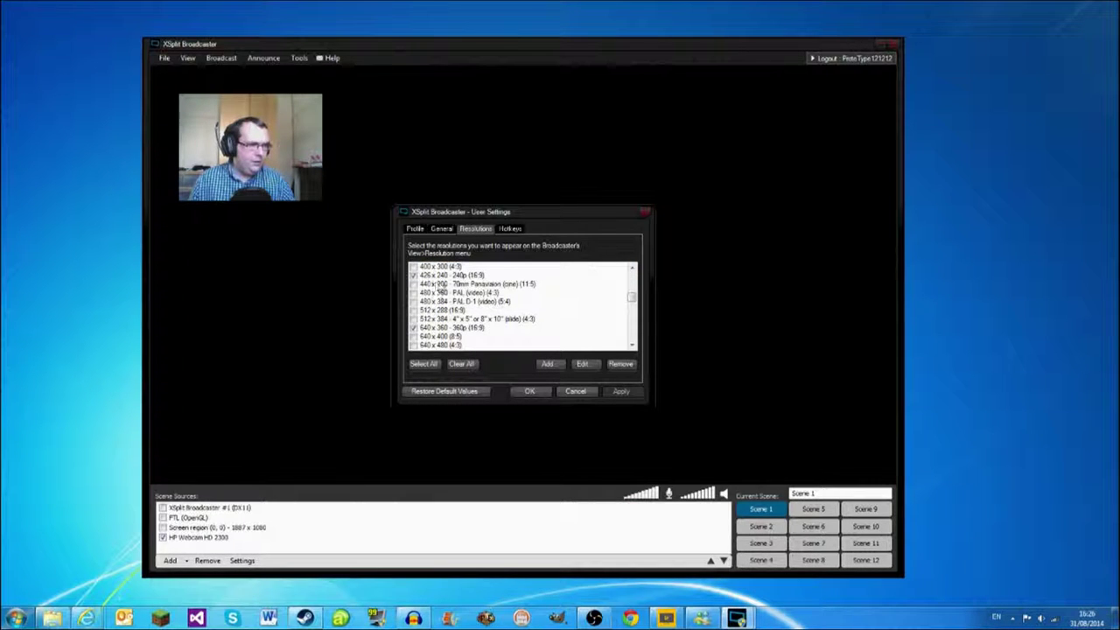
pyautogui.scroll(-2, 461, 338)
pyautogui.scroll(-1, 461, 339)
pyautogui.scroll(-2, 475, 302)
pyautogui.scroll(-2, 470, 298)
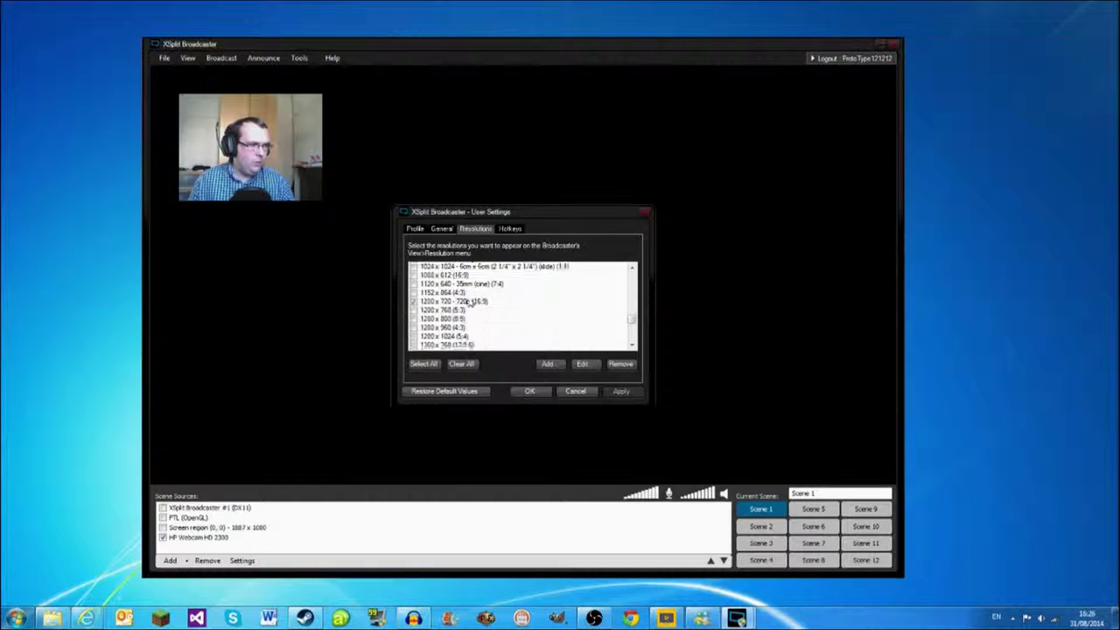
pyautogui.scroll(-6, 470, 313)
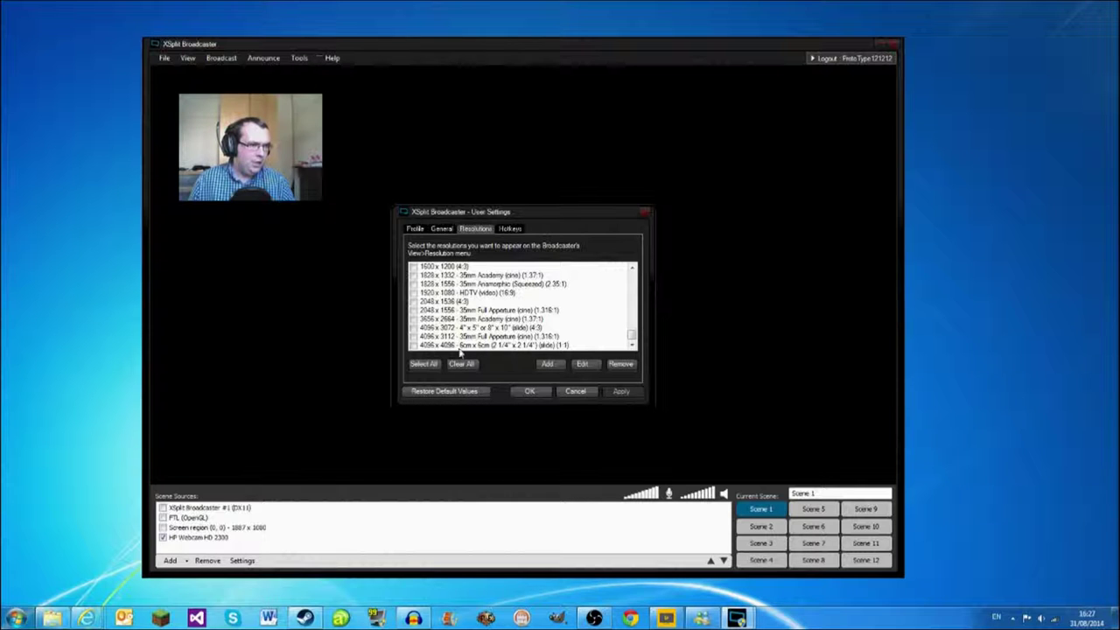
pyautogui.scroll(5, 473, 341)
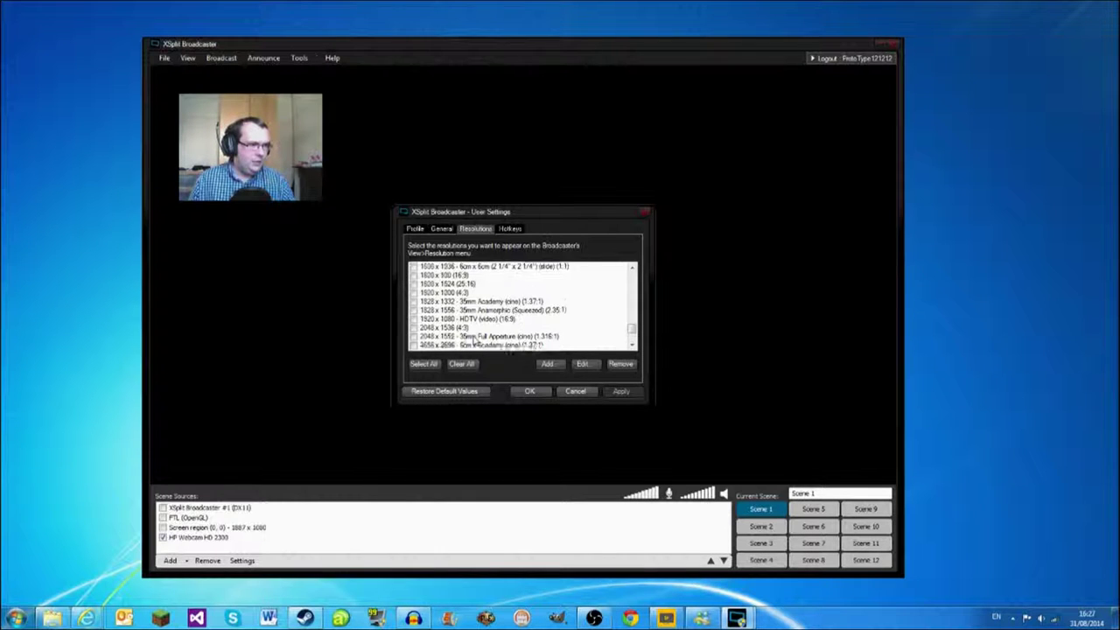
pyautogui.click(510, 229)
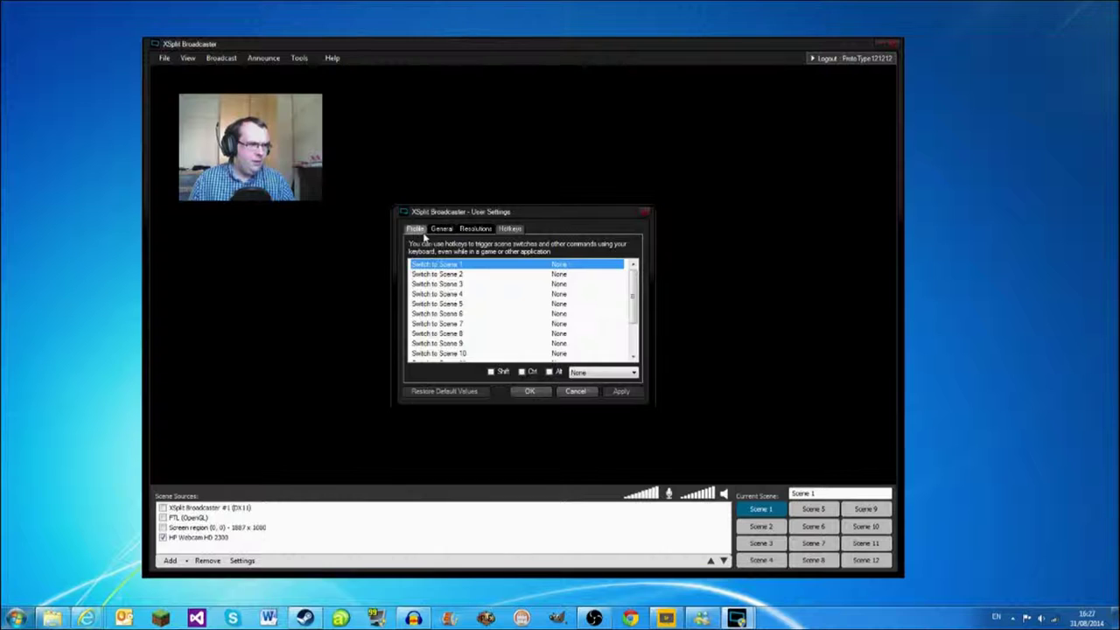
pyautogui.press('Escape')
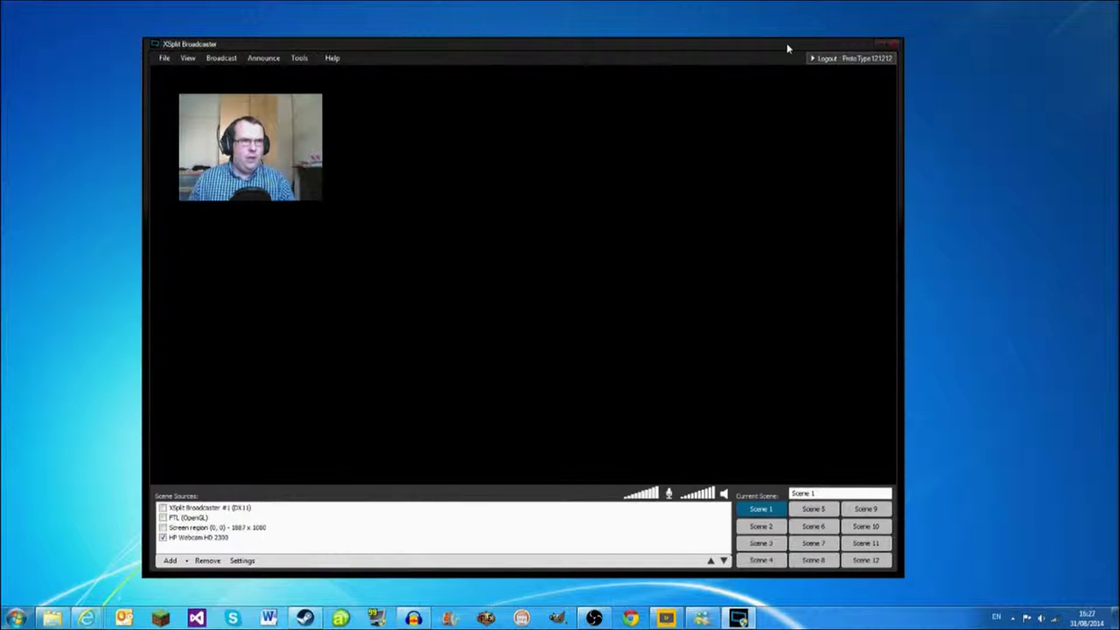
# Nudge the XSplit Broadcaster window slightly right by dragging its title bar.
pyautogui.moveTo(789, 49); pyautogui.dragTo(807, 45)
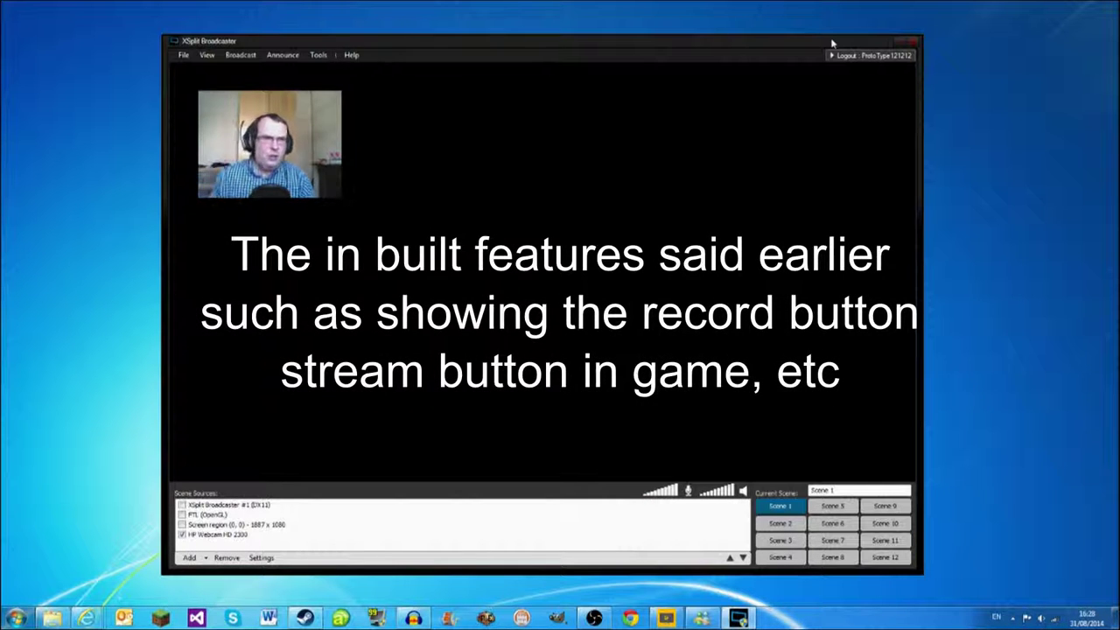
# Exit XSplit Broadcaster, leaving the FTL main menu with the webcam overlay visible.
pyautogui.click(910, 42)
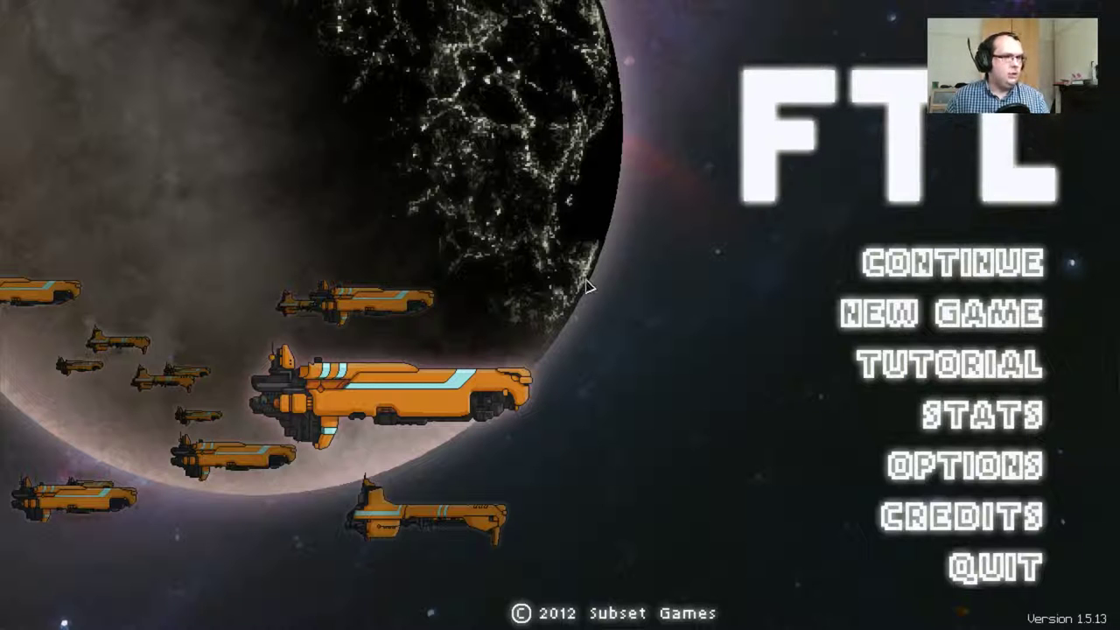
# Continue the saved FTL run, power Burst Laser II with key 2, and open the Beacon Map.
pyautogui.click(945, 275)
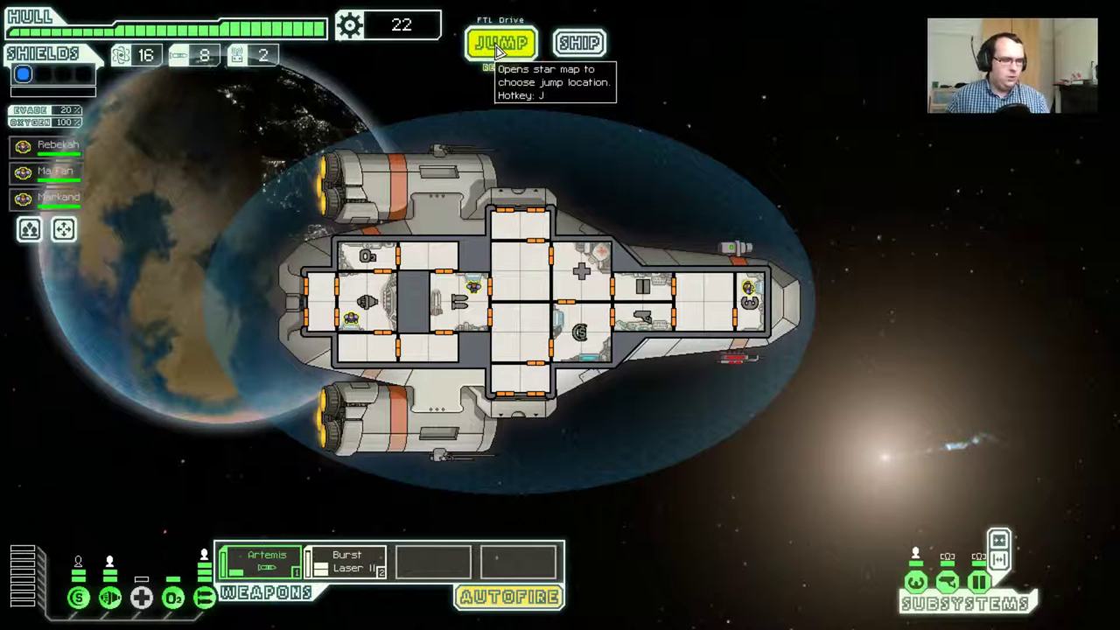
pyautogui.press('2')
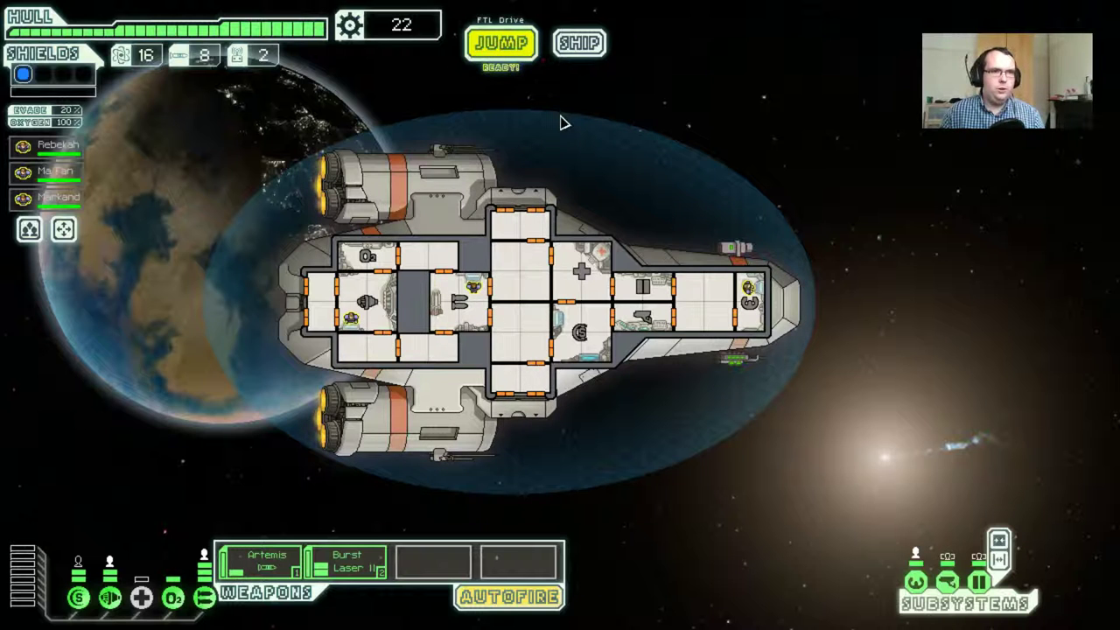
pyautogui.click(510, 51)
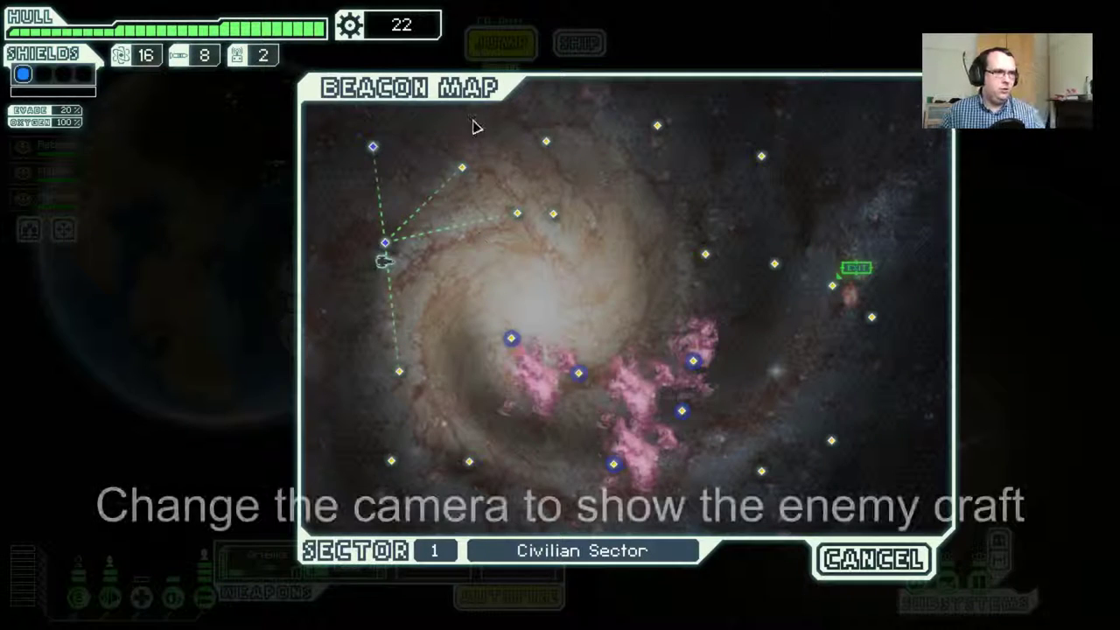
# Jump to a new beacon, reject the toll, Burst Laser the enemy weapons and shields, accept surrender.
pyautogui.click(464, 168)
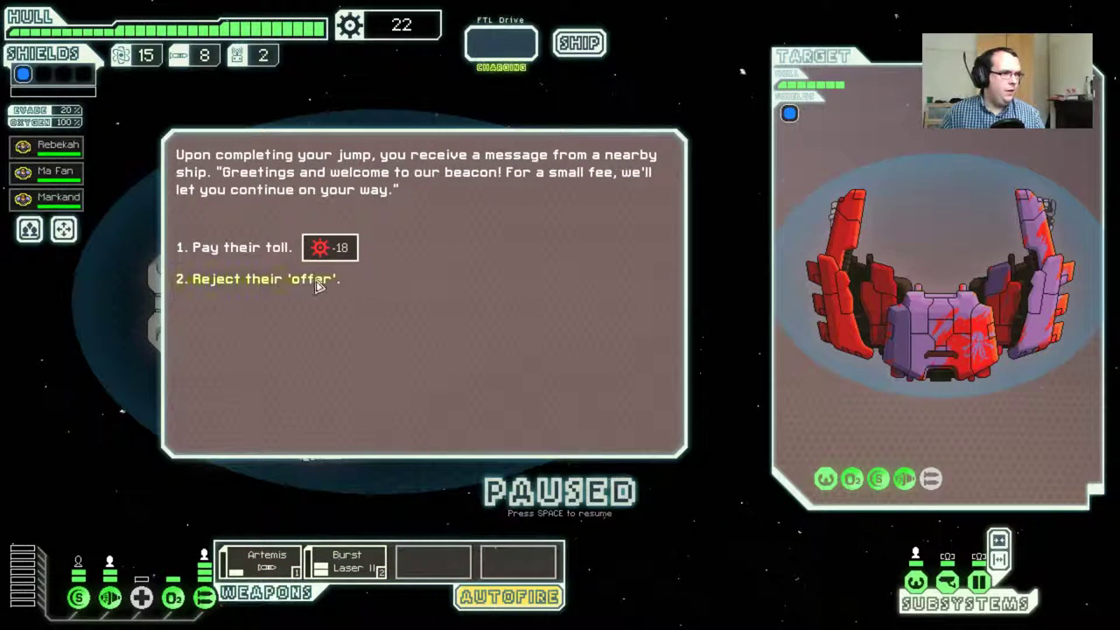
pyautogui.click(312, 280)
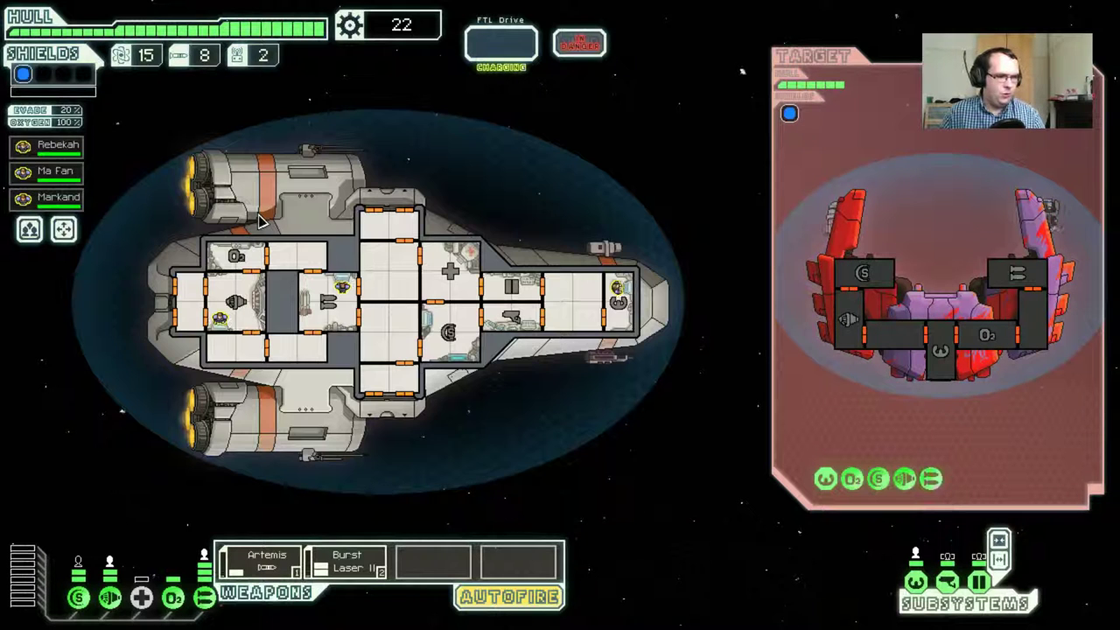
pyautogui.press('space')
pyautogui.press('2')
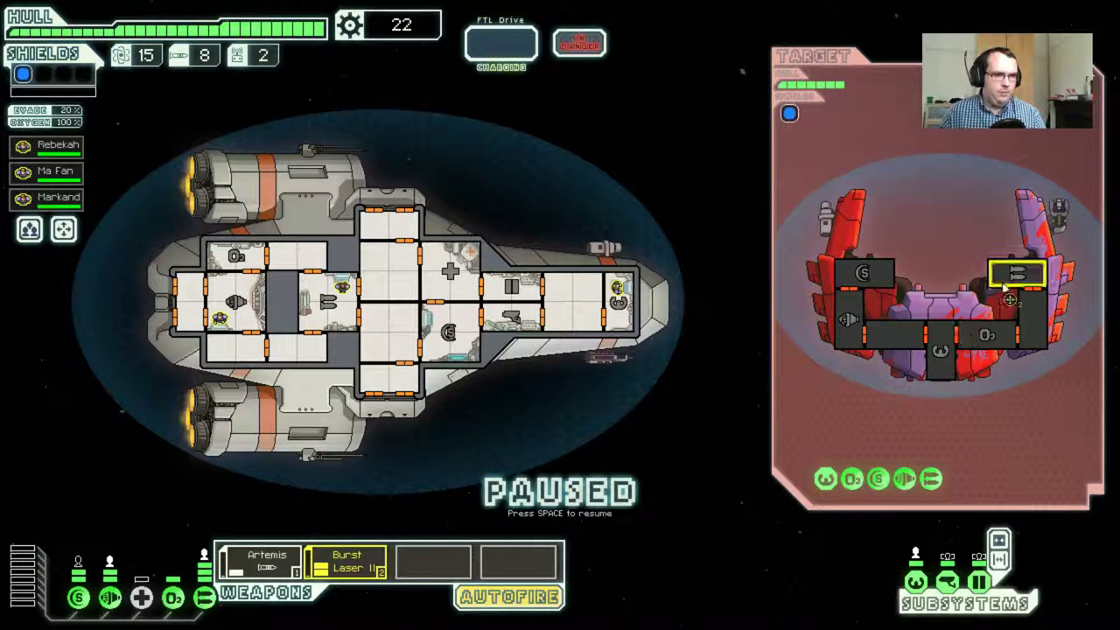
pyautogui.click(1013, 288)
pyautogui.click(885, 290)
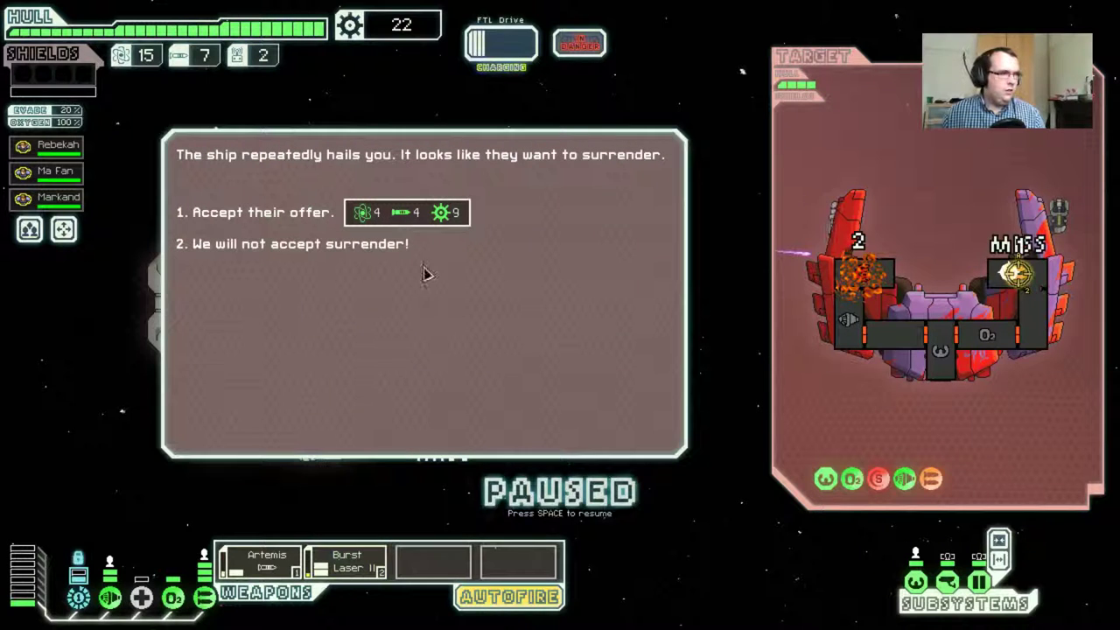
pyautogui.click(385, 213)
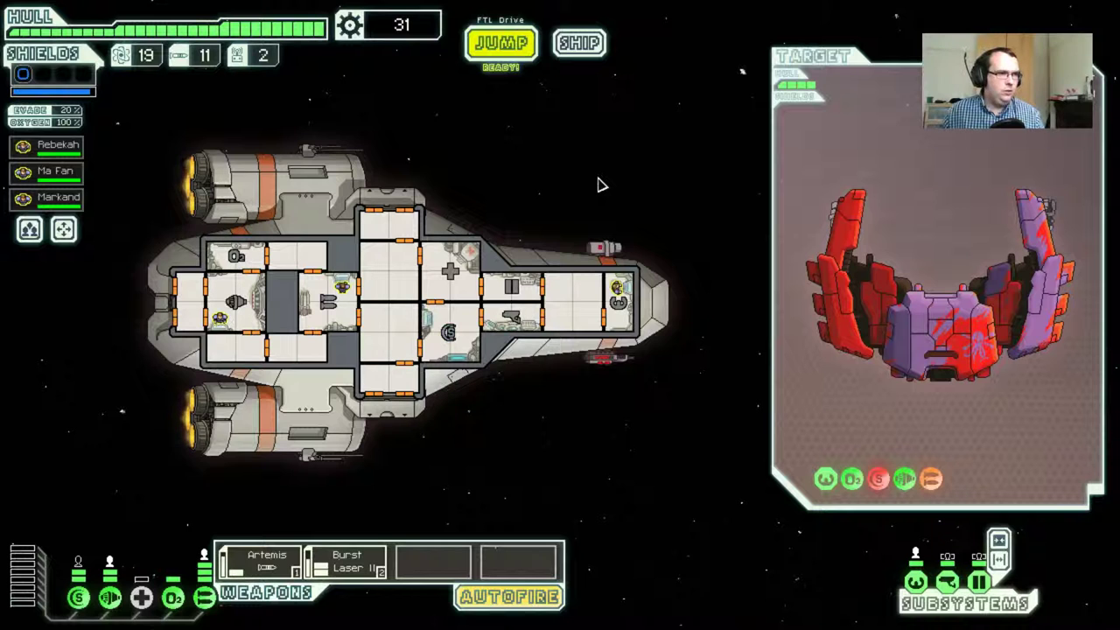
# Power the Artemis with key 1 and the Burst Laser II with key 2.
pyautogui.press('1')
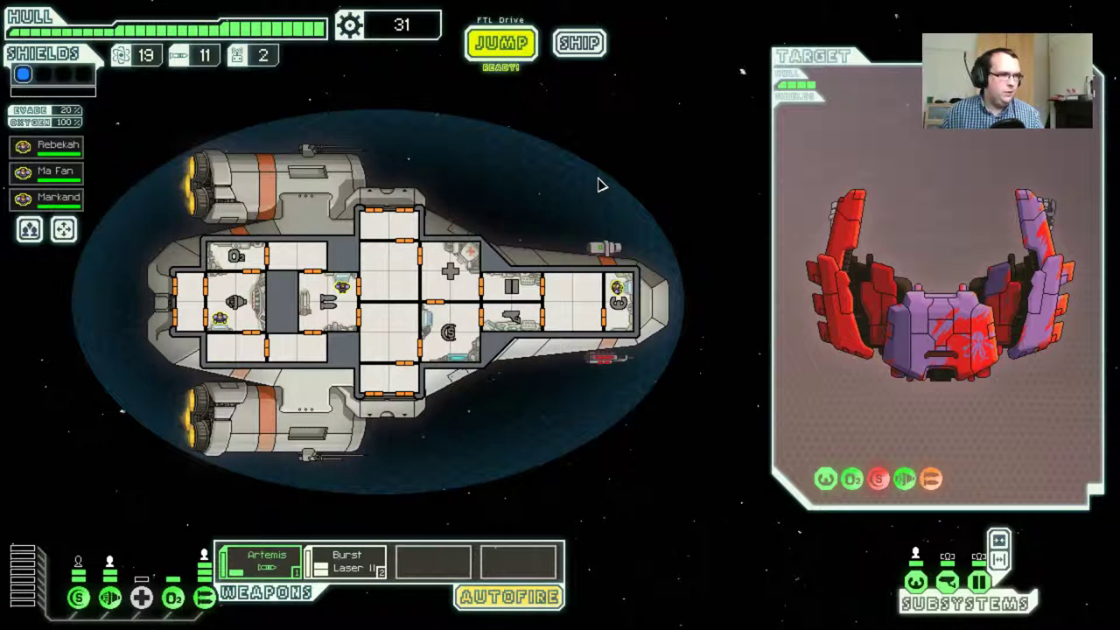
pyautogui.press('2')
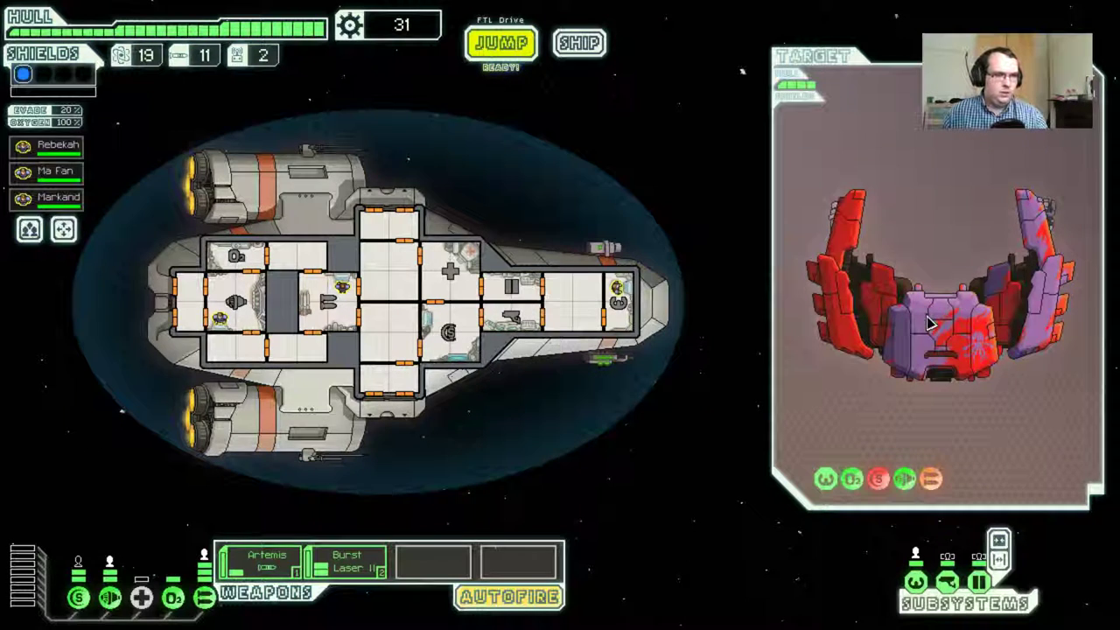
# Pause the FTL run with Esc to show the game menu.
pyautogui.press('Escape')
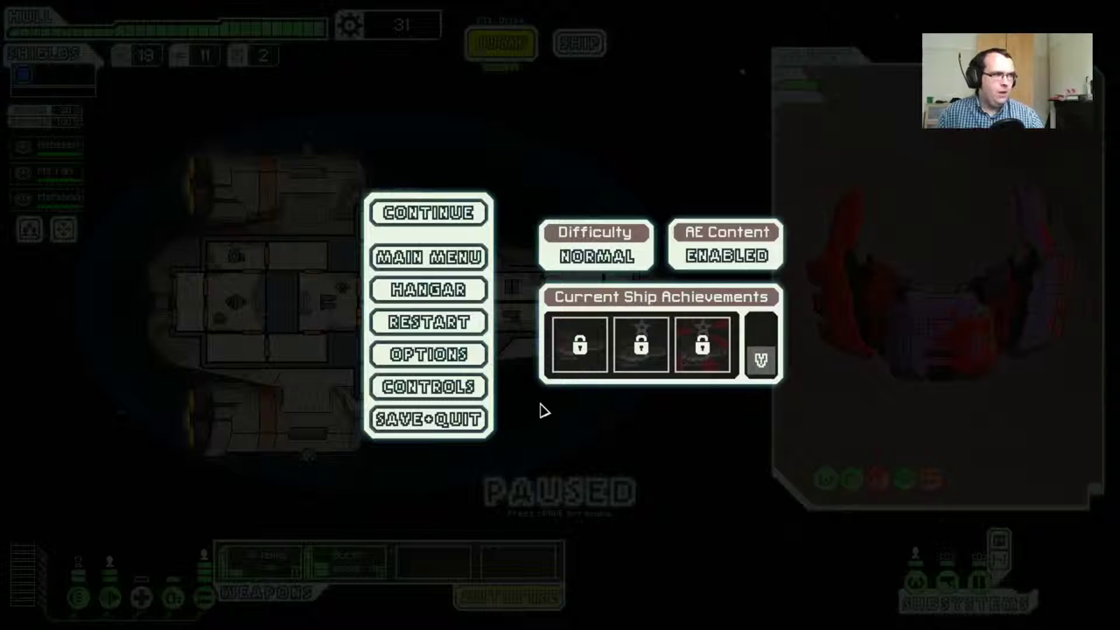